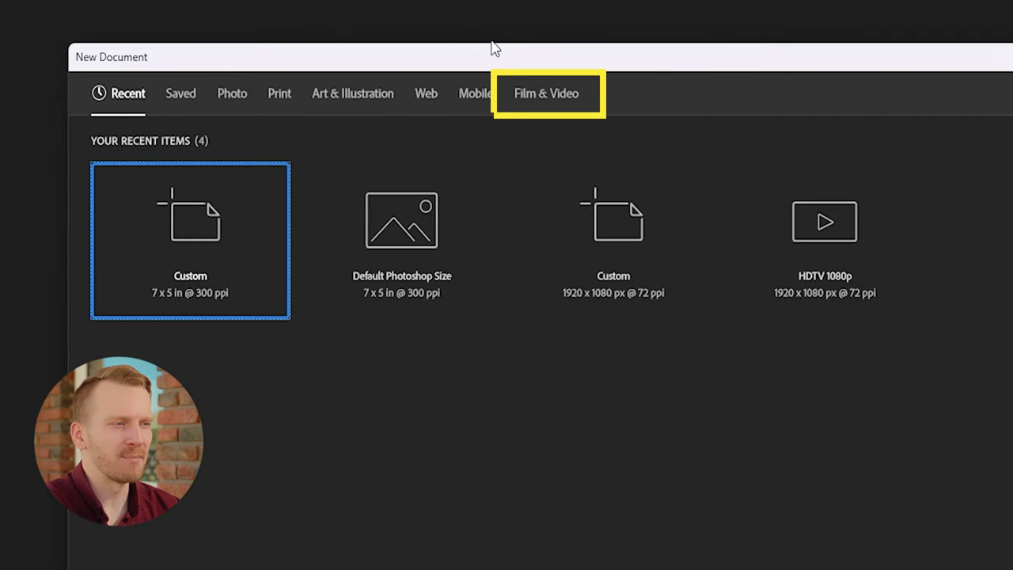
Step: Create an HDTV 1080p document in 16 bit Grayscale mode with the Gray Gamma 2.2 color profile
left_click(539, 99)
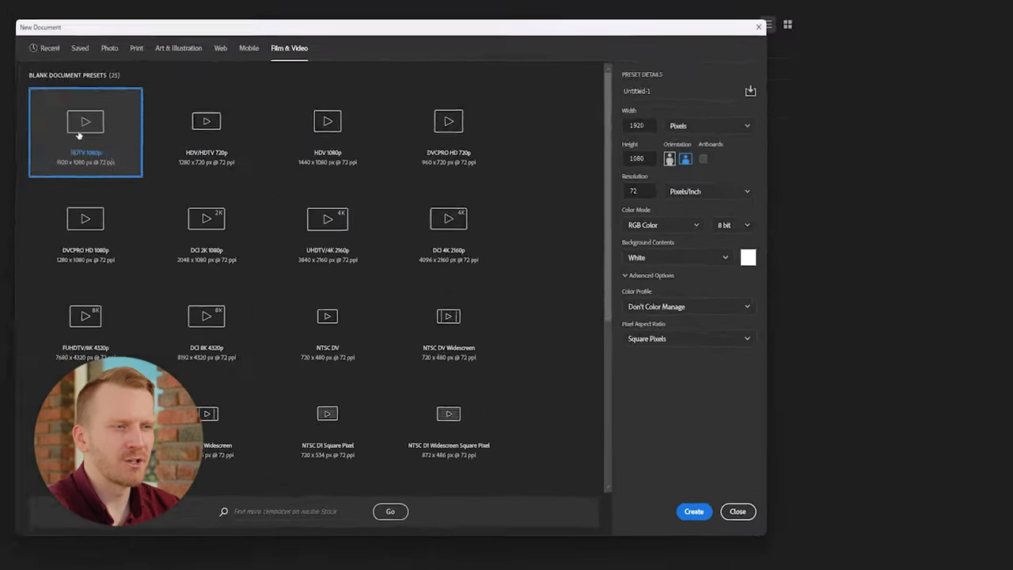
left_click(678, 228)
left_click(659, 269)
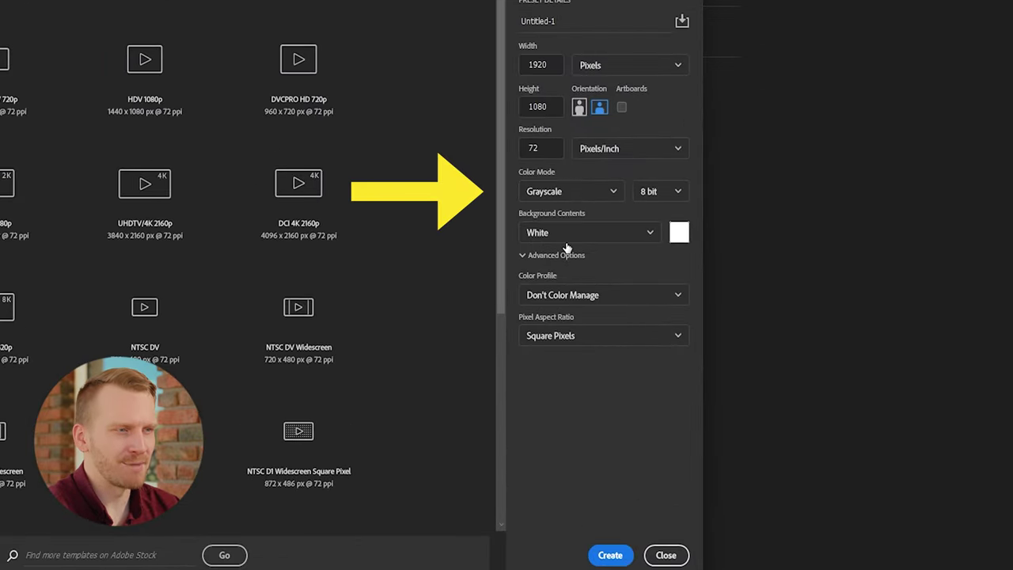
left_click(661, 191)
left_click(707, 235)
left_click(605, 294)
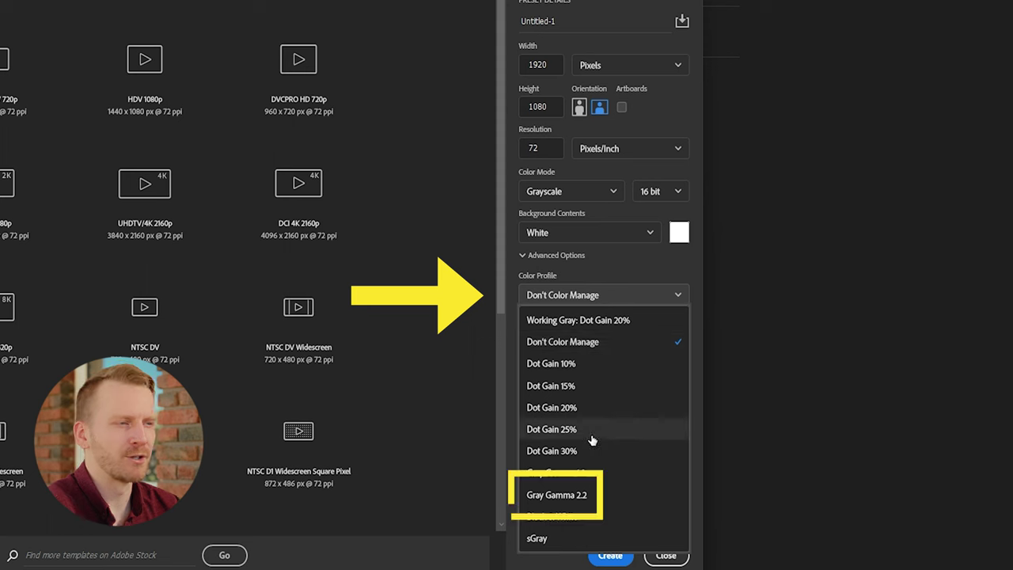
left_click(589, 497)
left_click(606, 558)
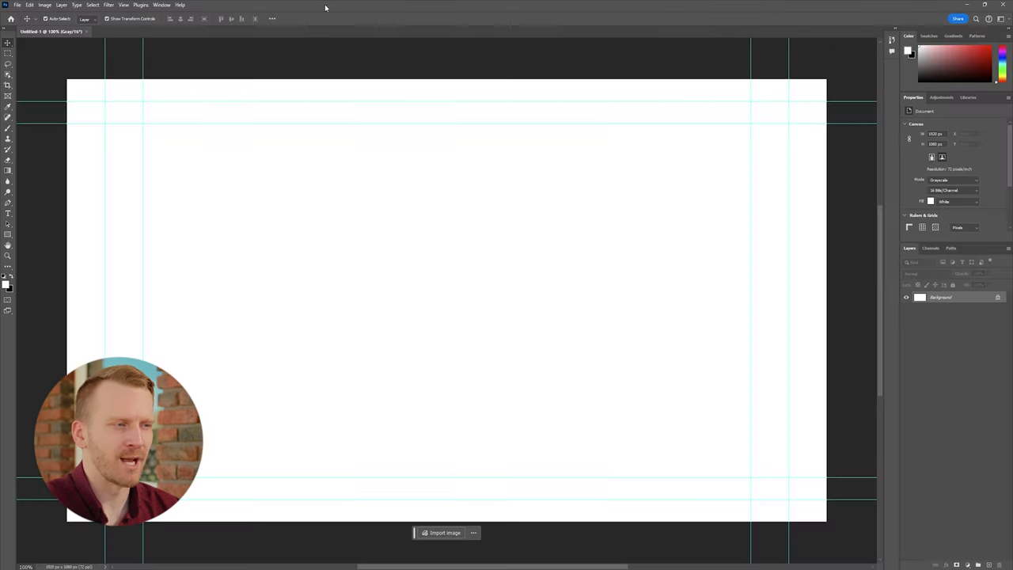
Step: Hide the canvas guides in the new document
left_click(124, 5)
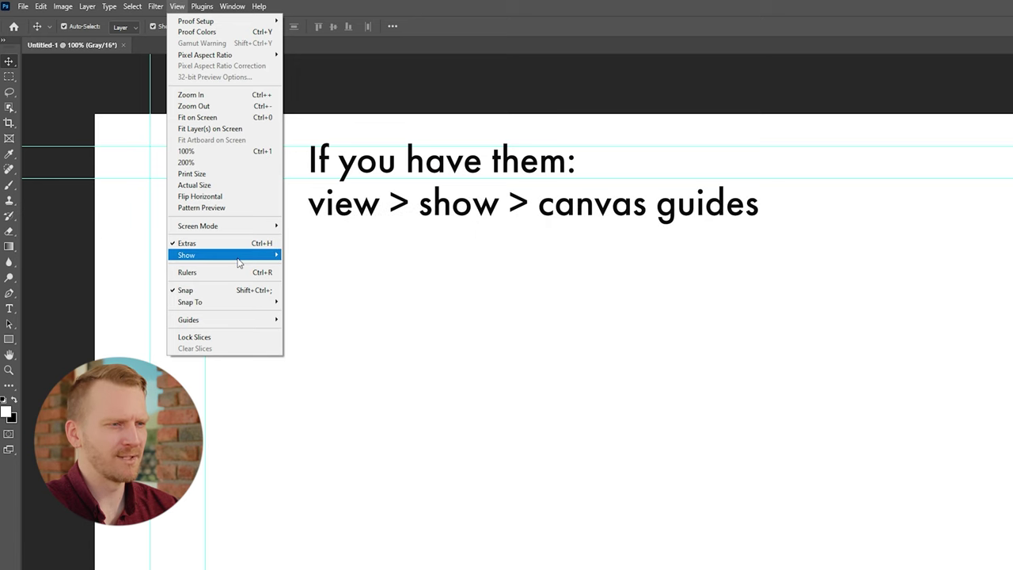
mouse_move(245, 262)
left_click(315, 311)
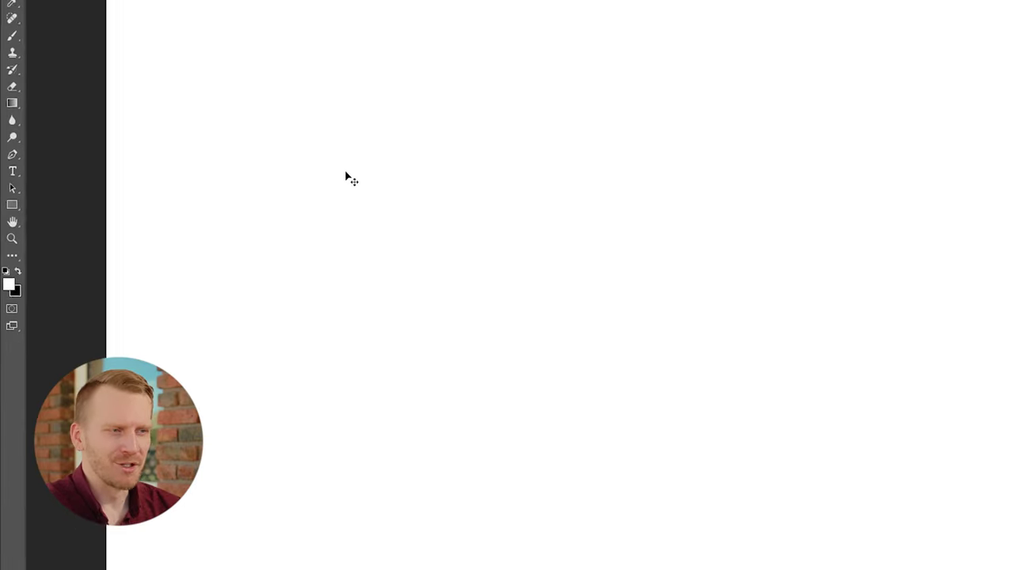
Step: Draw a rectangle 120 px wide and stretch it to the full 1080 px canvas height
right_click(8, 235)
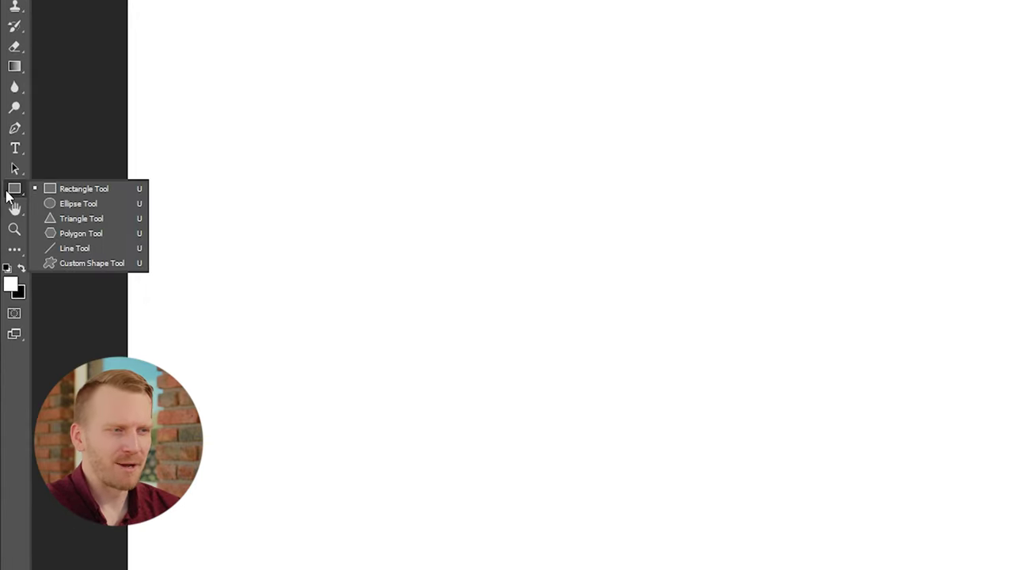
left_click(84, 188)
left_click_drag(440, 167, 523, 238)
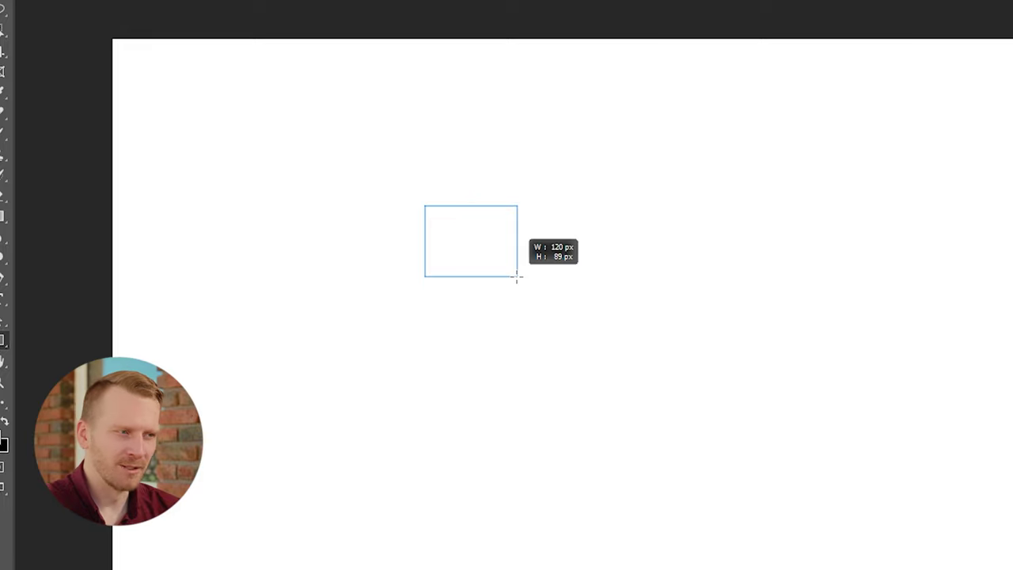
mouse_move(517, 277)
left_mouse_down()
mouse_move(471, 411)
mouse_move(471, 569)
left_mouse_up()
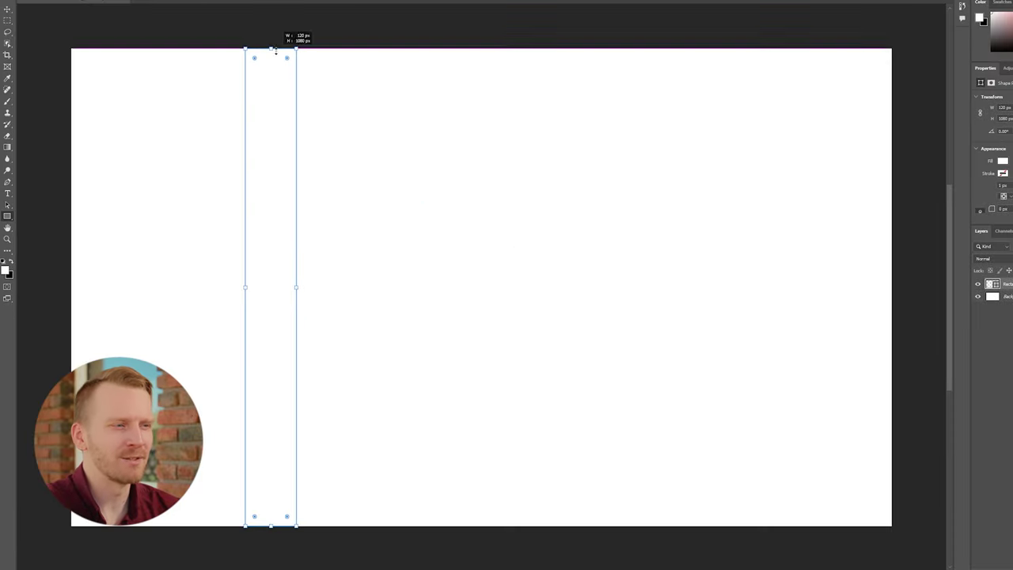
left_click_drag(276, 52, 275, 52)
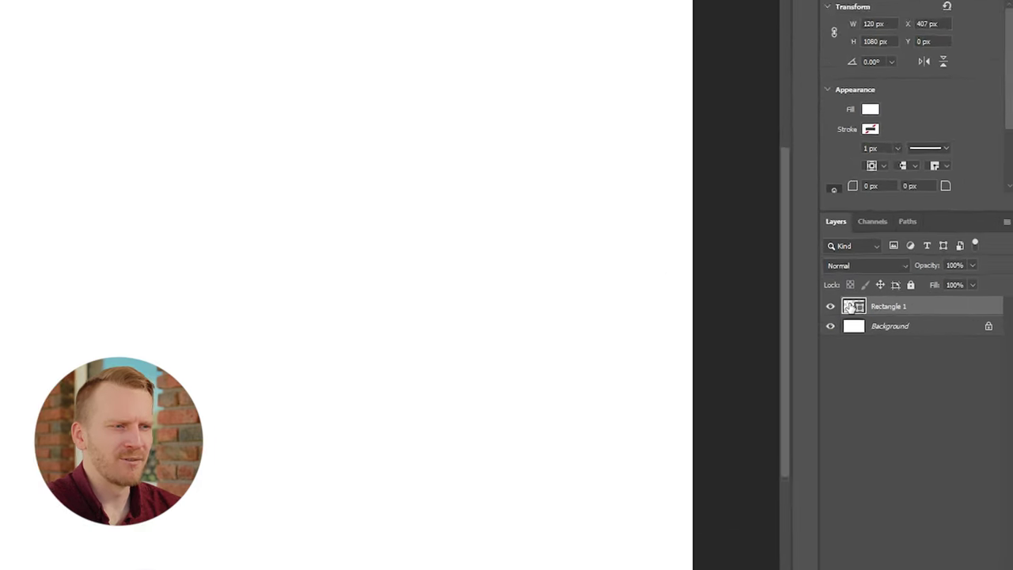
Step: Set the rectangle's fill color to black, hex 000000
double_click(919, 297)
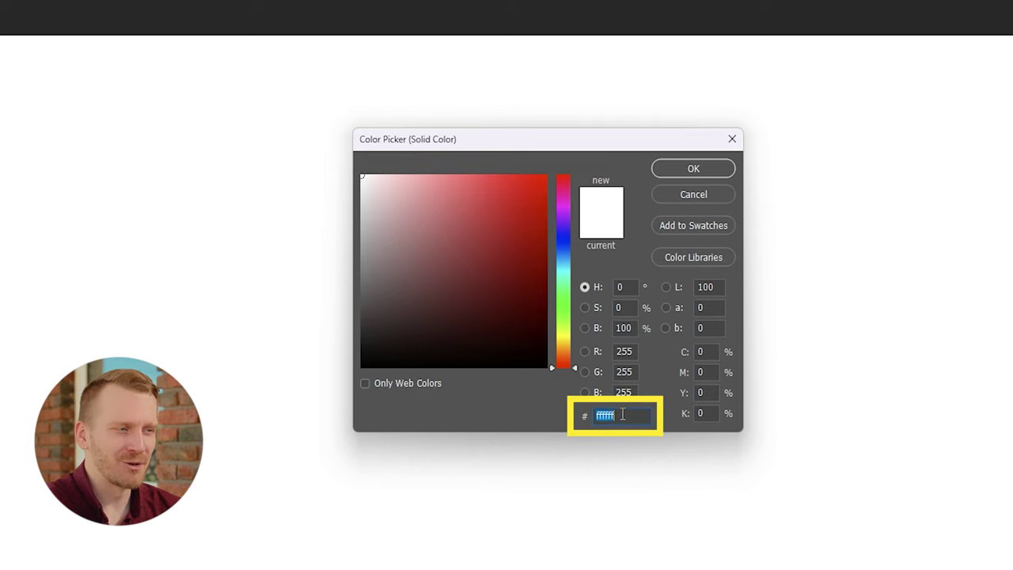
type("000000")
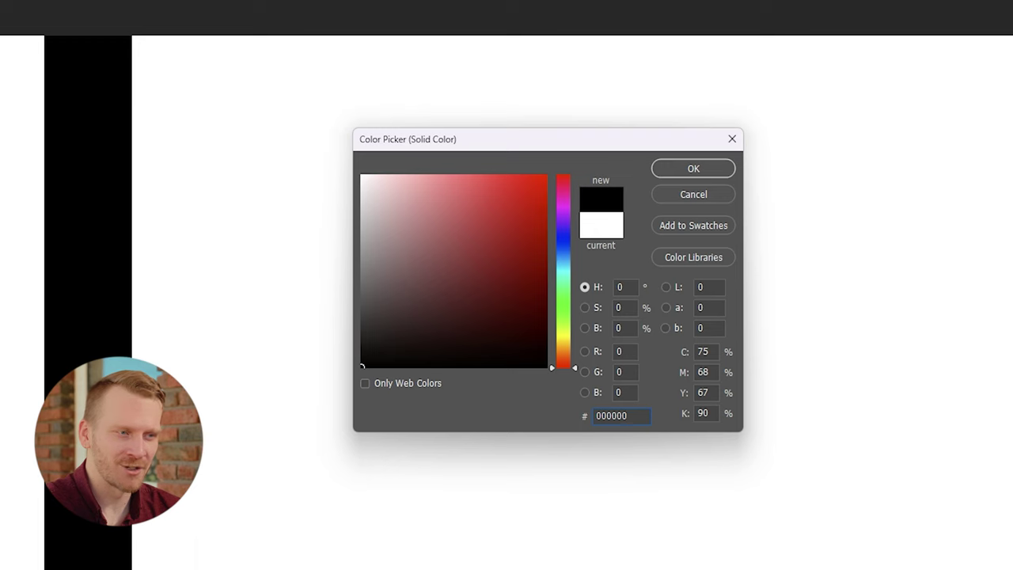
key("Return")
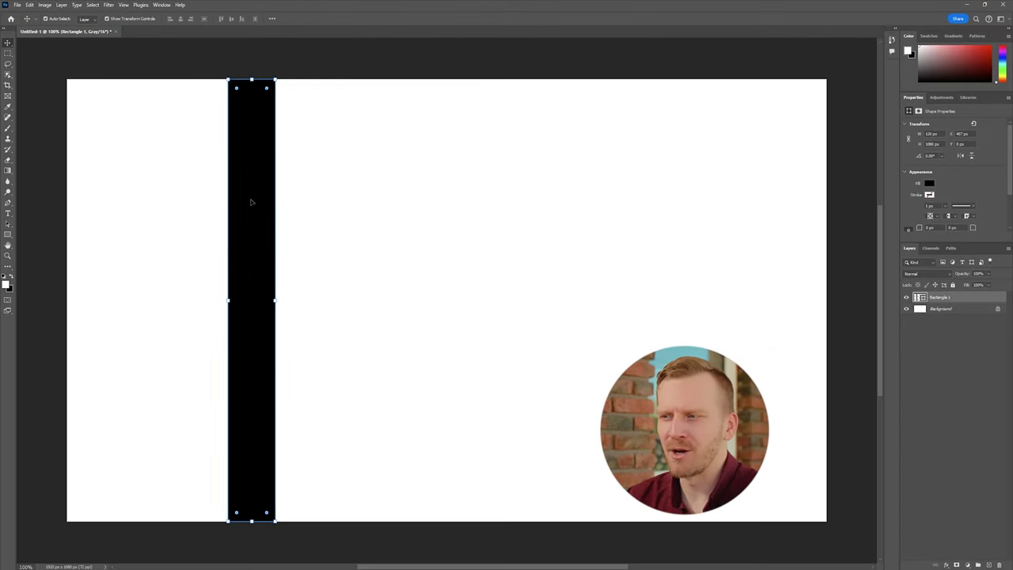
Step: Place the black bar at the canvas's left edge and add an adjoining copy filled with hex 111111
left_click_drag(250, 202, 139, 213)
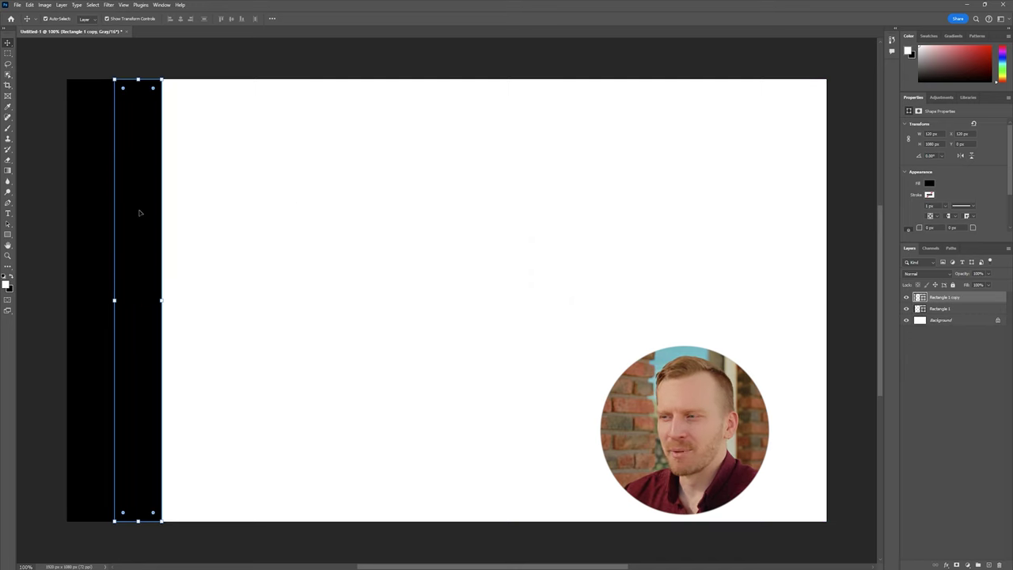
double_click(919, 297)
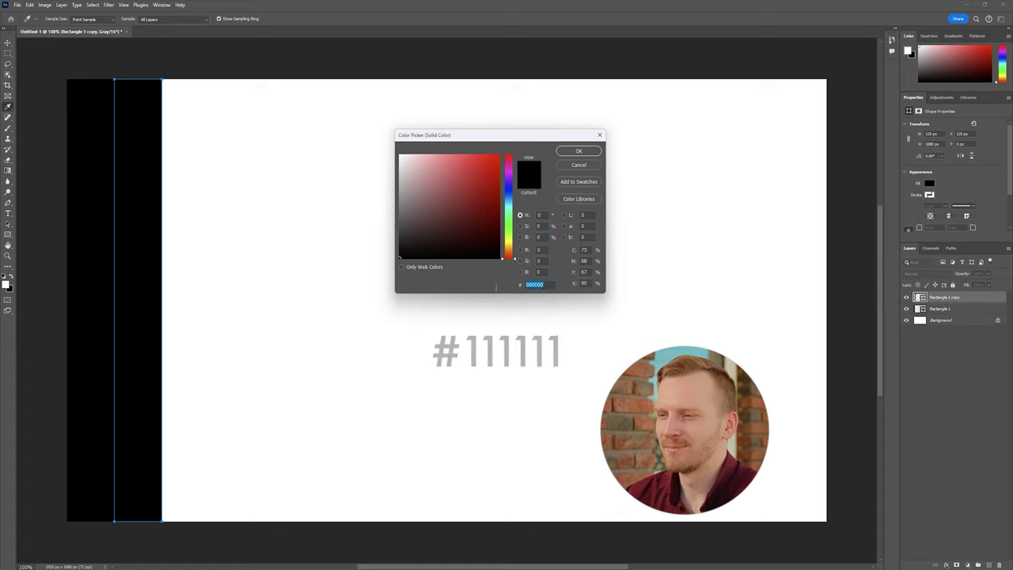
type("111111")
key("Return")
Step: Duplicate the bar side by side across the canvas, lightening each copy's fill to complete sixteen steps from black to white
left_click_drag(139, 266, 282, 265, "alt")
double_click(919, 298)
left_click_drag(425, 293, 472, 294, "alt")
left_click_drag(581, 265, 628, 265, "alt")
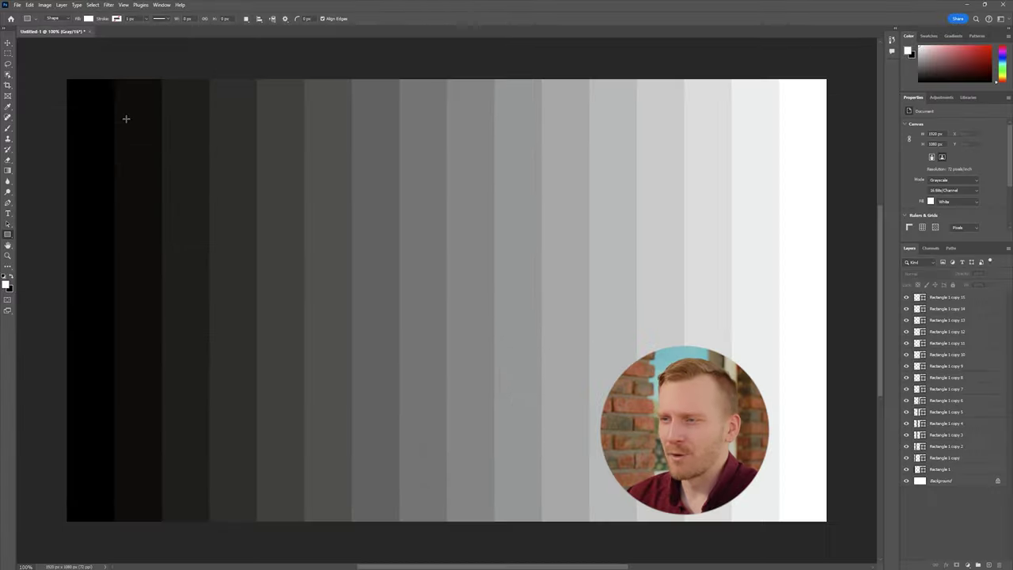
Step: Draw a 1920 x 1080 px rectangle covering the entire canvas
left_click_drag(126, 117, 826, 521)
left_click_drag(126, 117, 63, 78)
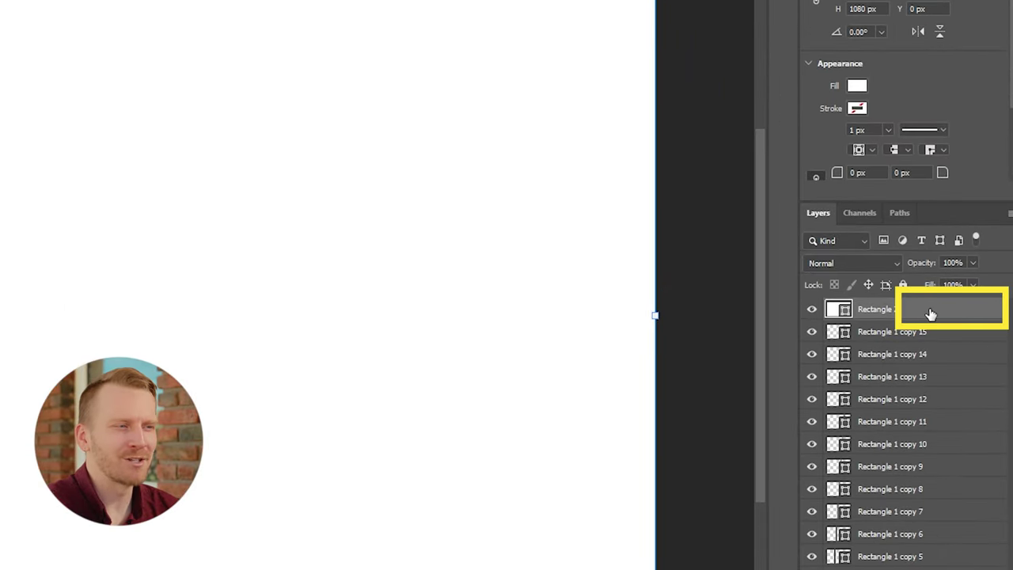
Step: Apply a Gradient Overlay to the full-canvas rectangle using the Black, White preset at 0° with the Classic method
double_click(931, 314)
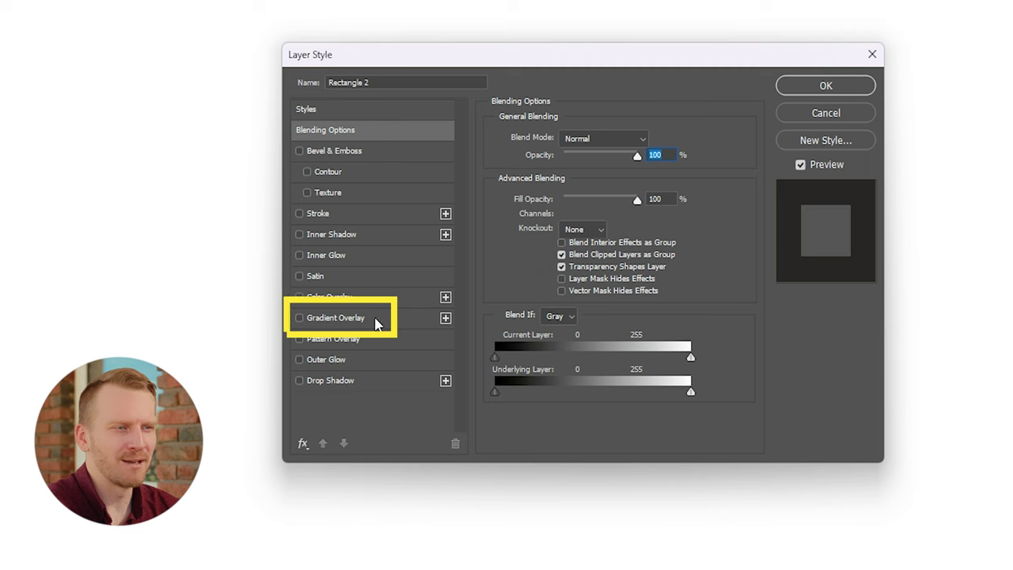
left_click(375, 321)
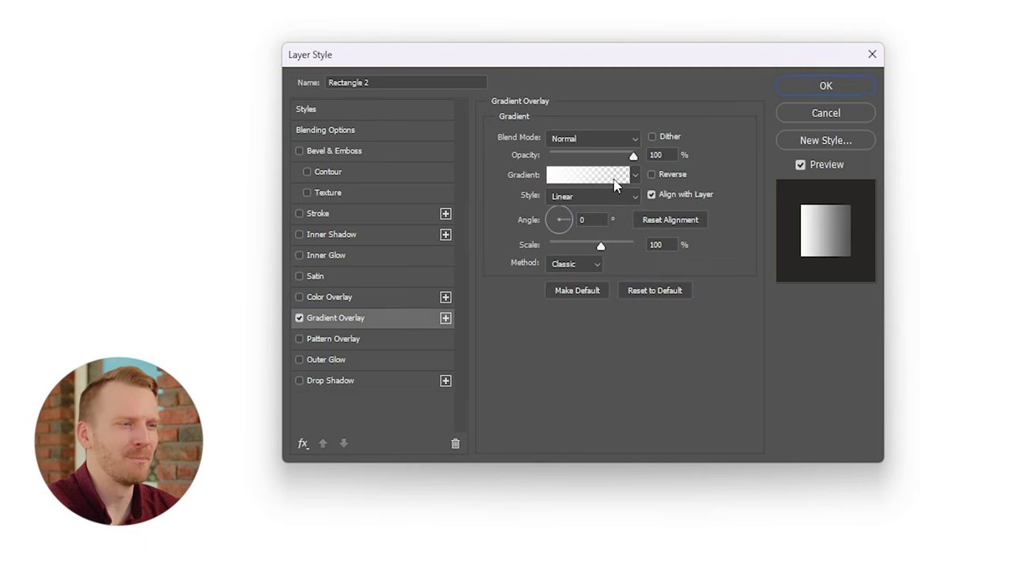
left_click(592, 178)
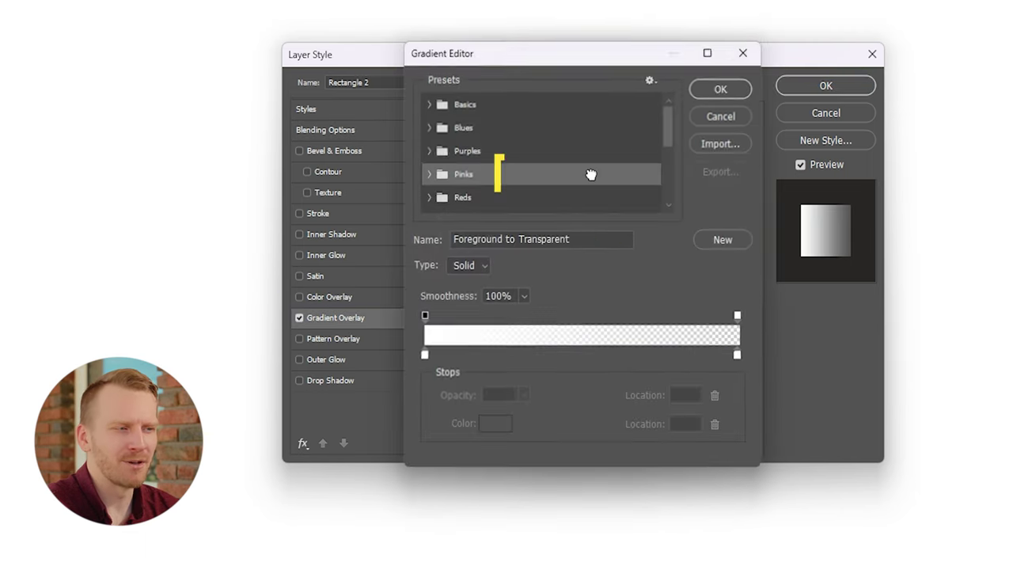
left_click(429, 105)
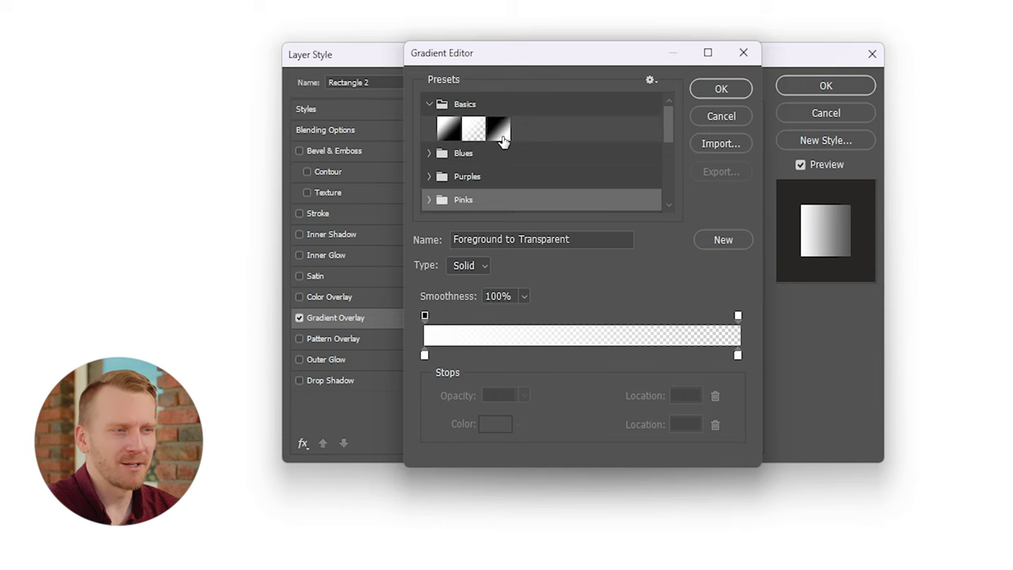
left_click(500, 132)
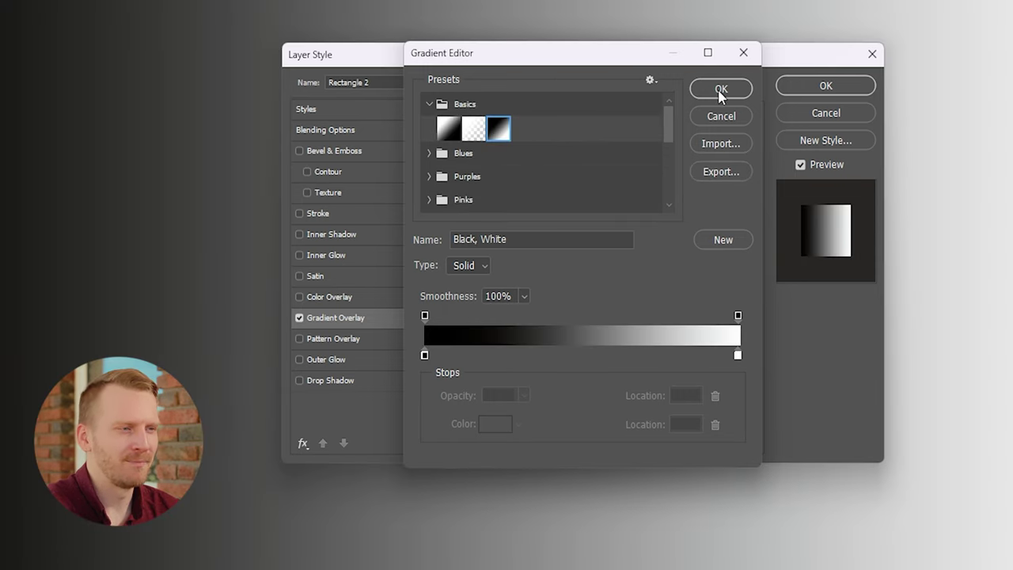
left_click(720, 90)
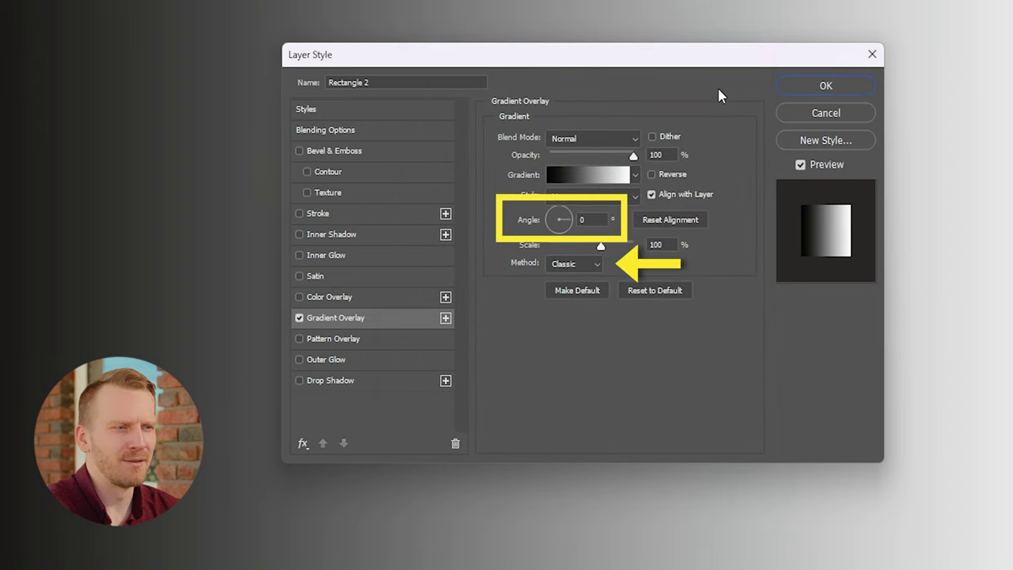
left_click(595, 264)
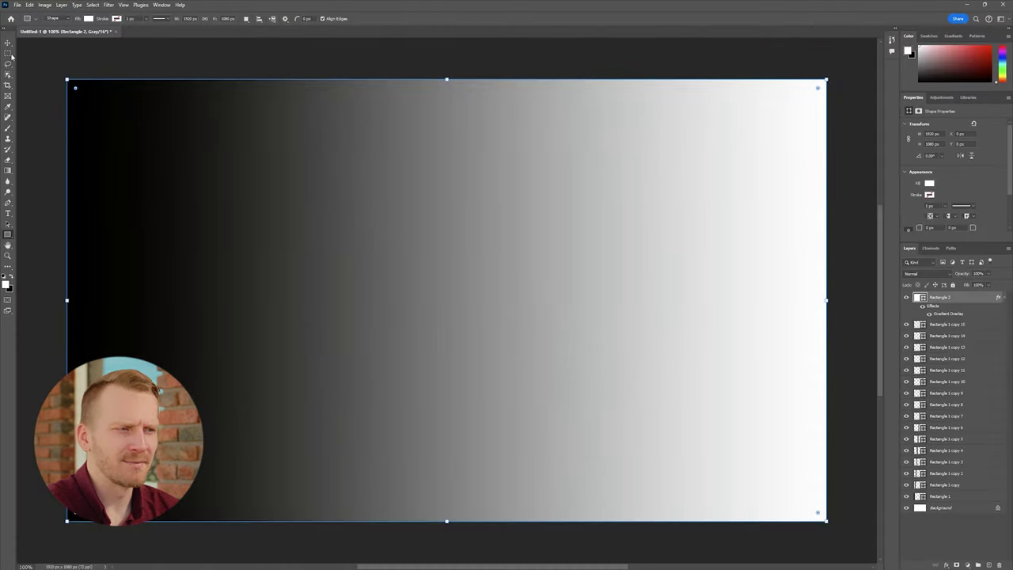
Step: Export the grayscale charts as PNG files and bring them into the False Colors LUT project in DaVinci Resolve
left_click(17, 5)
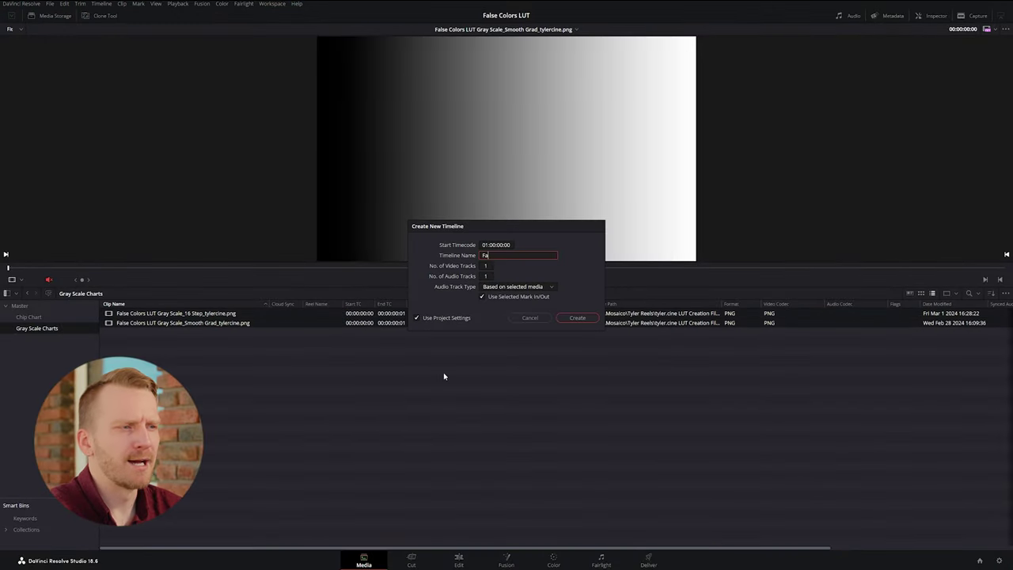
type("False Colors LUT Creation")
left_click(570, 317)
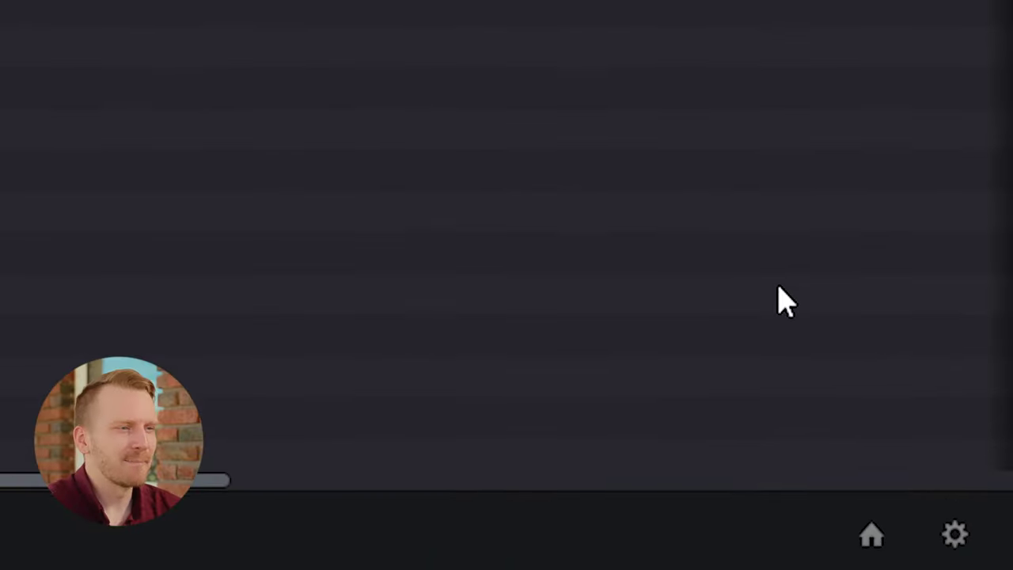
Step: Set the project's 3D lookup table interpolation to Tetrahedral in the color management settings
left_click(955, 534)
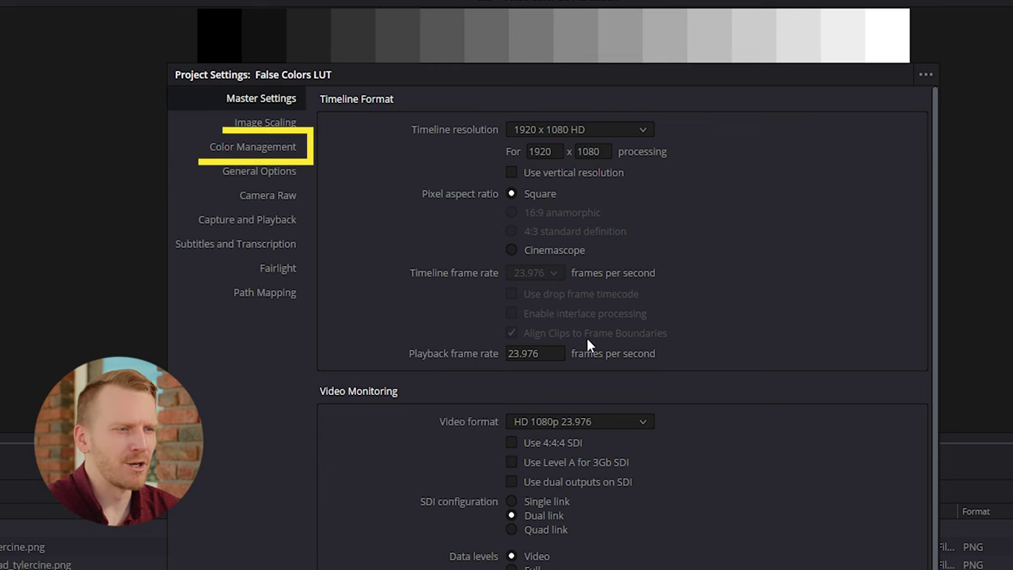
left_click(250, 148)
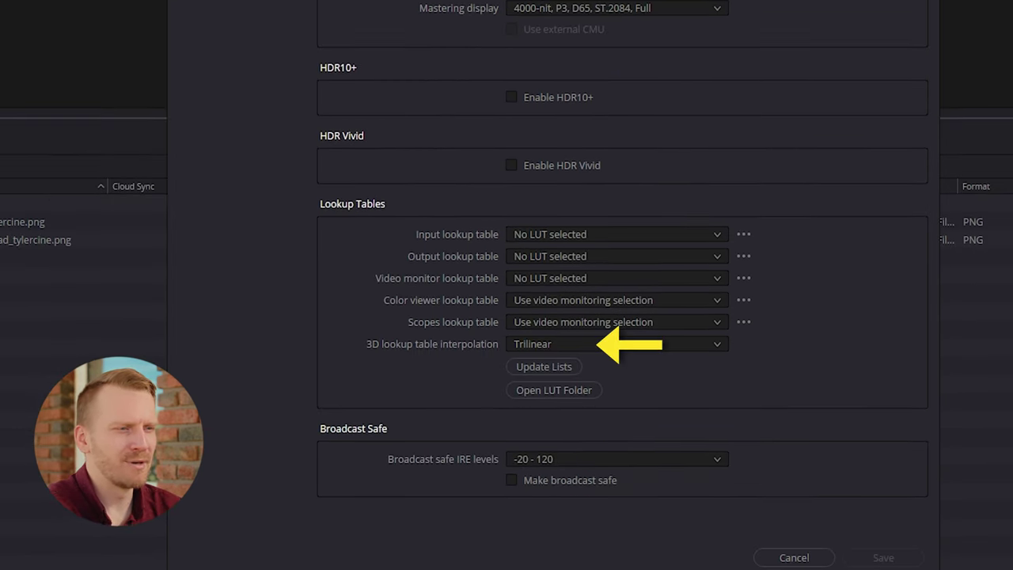
left_click(662, 345)
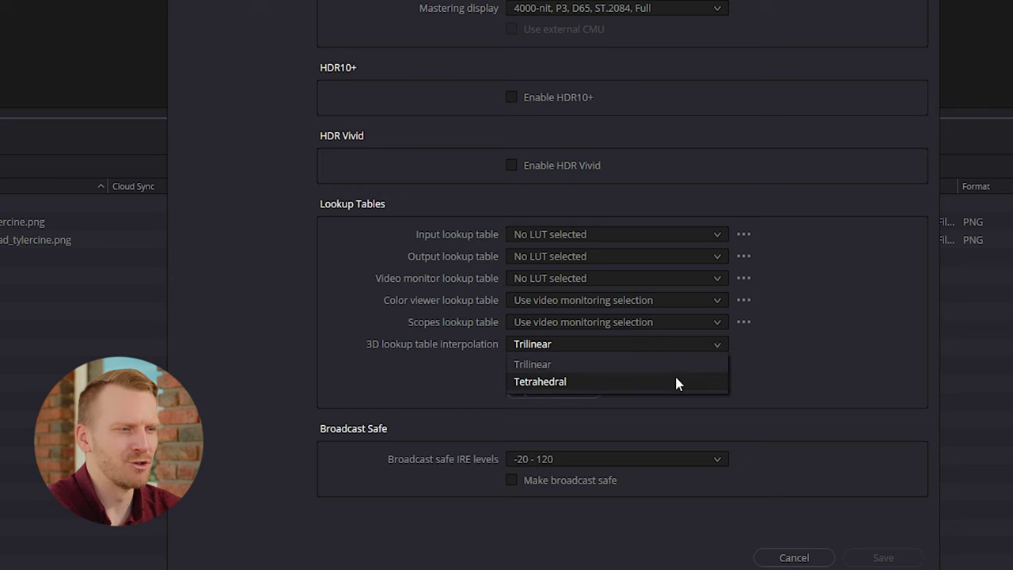
left_click(675, 382)
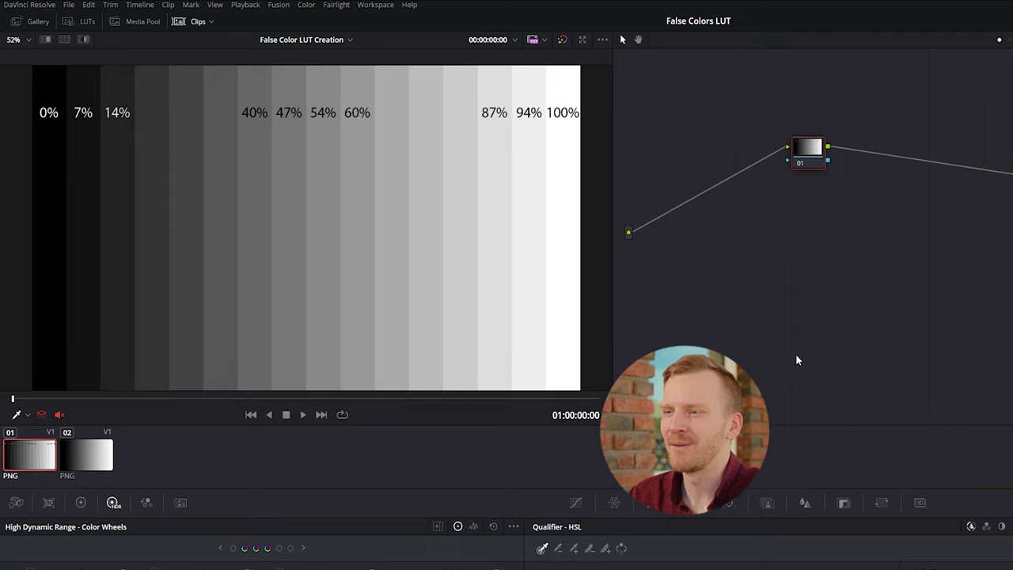
Step: Add a serial node after node 01 and move it higher in the node graph
right_click(752, 166)
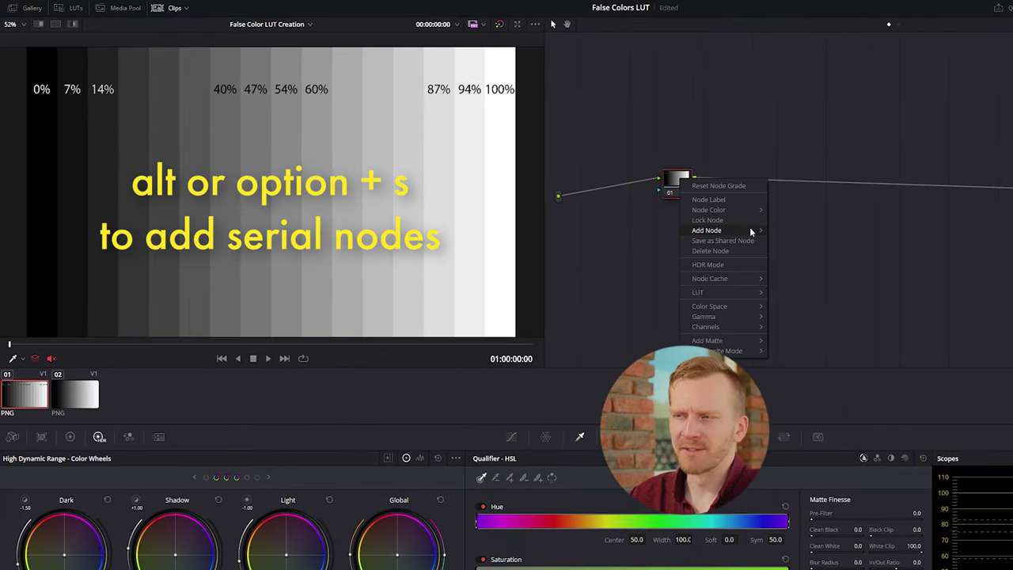
mouse_move(757, 251)
left_click(791, 230)
left_click_drag(735, 161, 734, 70)
Step: Add a stack of nodes below node 02, all fed by node 01 and joined in one layer mixer
key("alt+p")
key("alt+p")
key("alt+p")
key("alt+p")
key("alt+p")
key("alt+p")
key("alt+p")
key("alt+p")
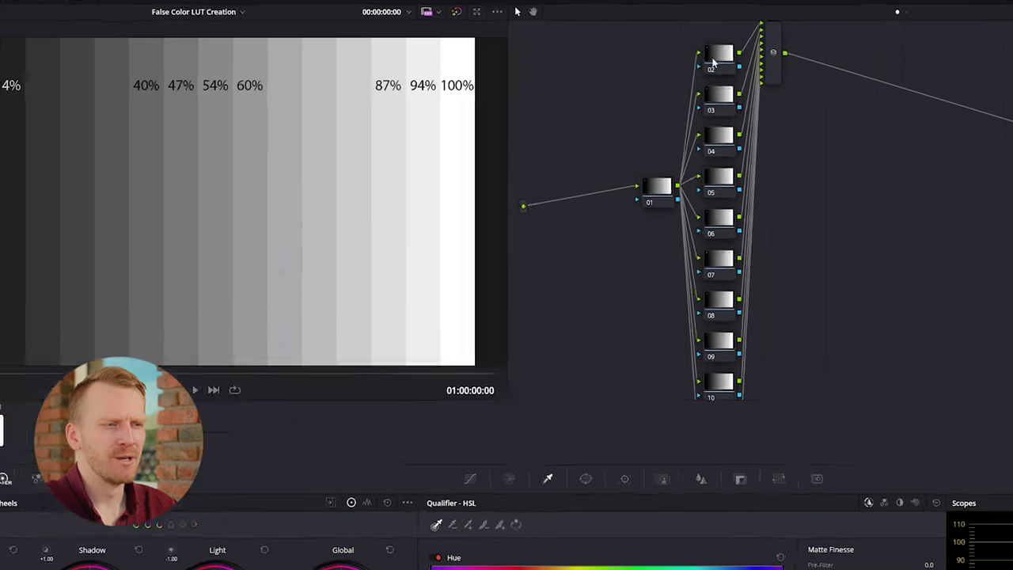
right_click(726, 68)
mouse_move(649, 227)
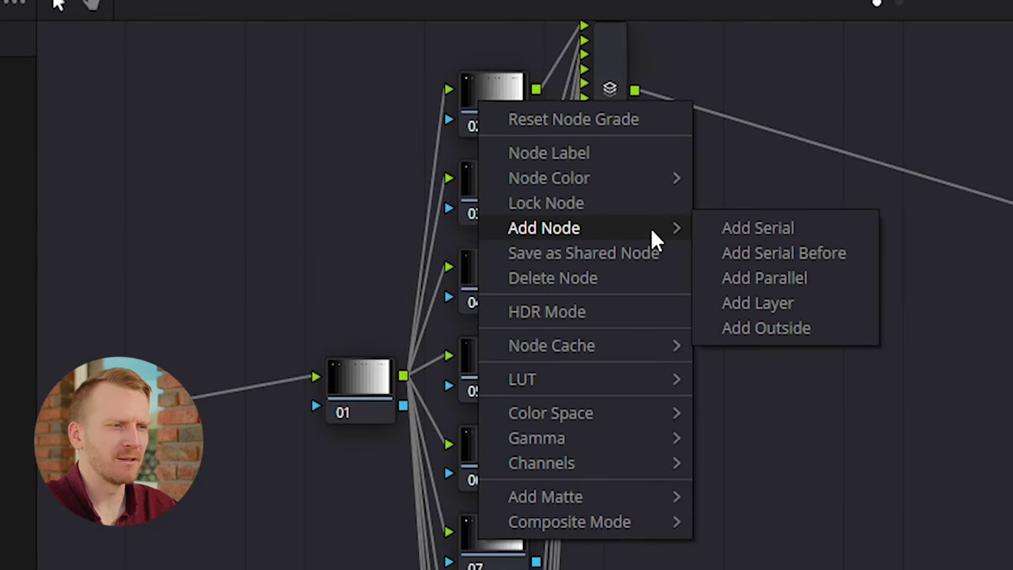
left_click(809, 275)
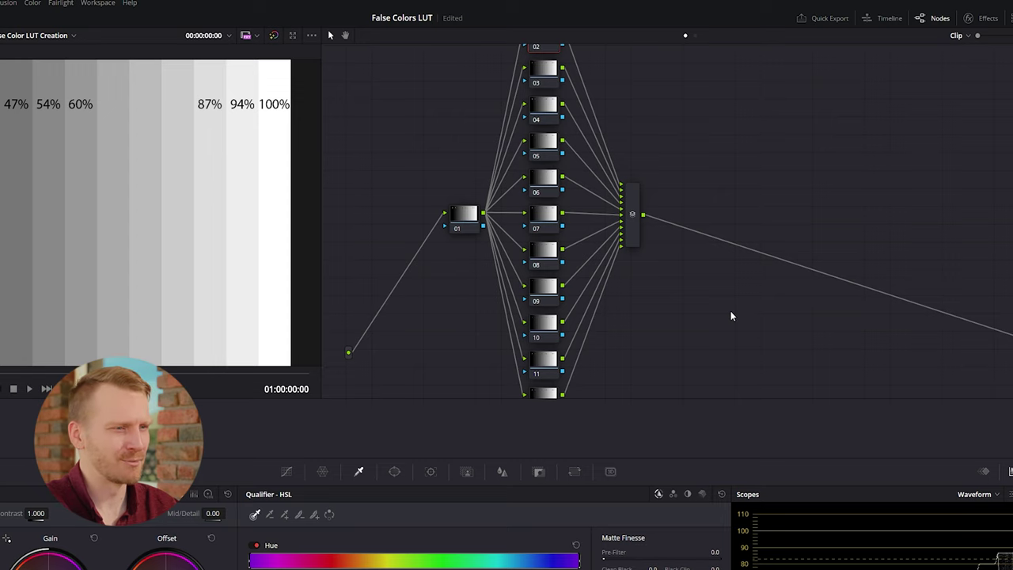
Step: Set the tint of node 06 to 50.00 and the tint of node 07 to -50.00
left_click(549, 186)
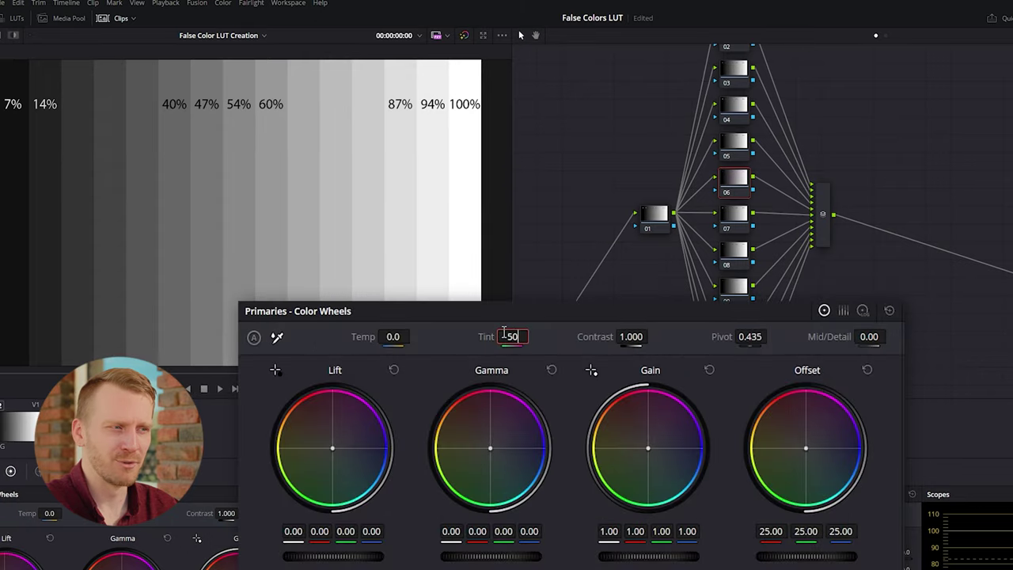
key("Return")
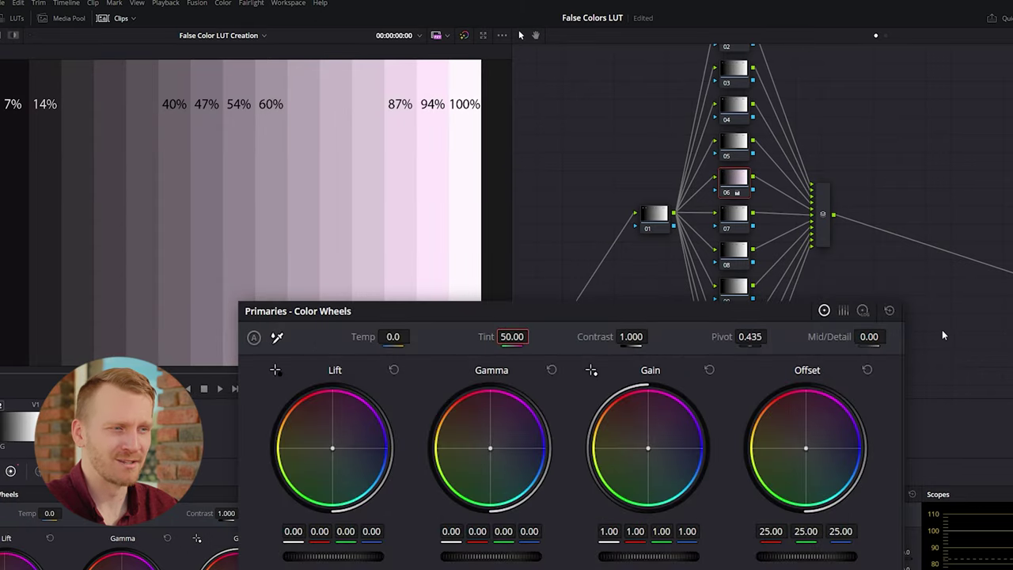
left_click(718, 222)
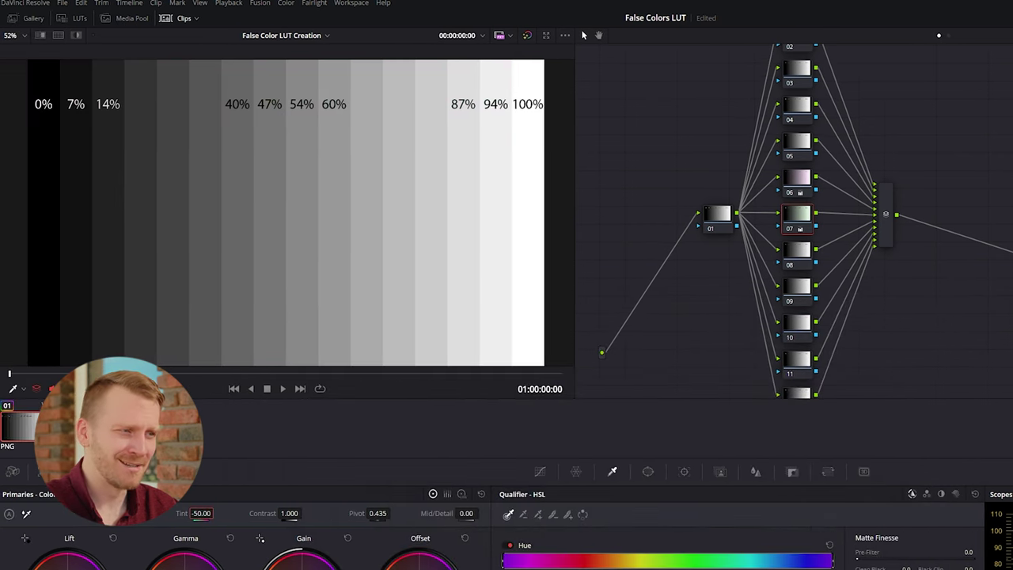
Step: Switch nodes 06 and 07 off and on to compare how each tint affects the layer mixer's output
left_click(798, 181, "ctrl")
key("ctrl+d")
key("ctrl+d")
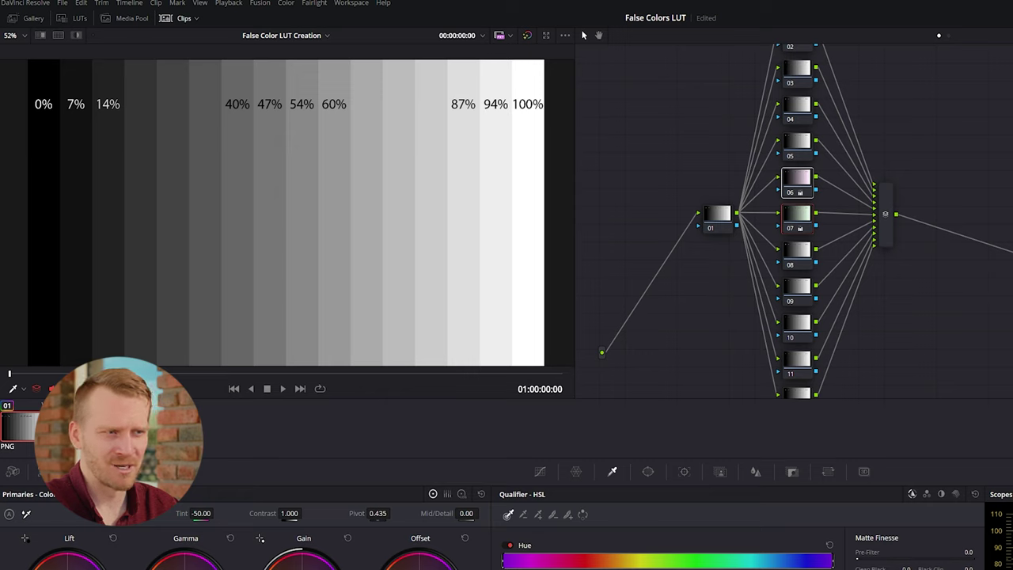
key("ctrl+d")
key("ctrl+d")
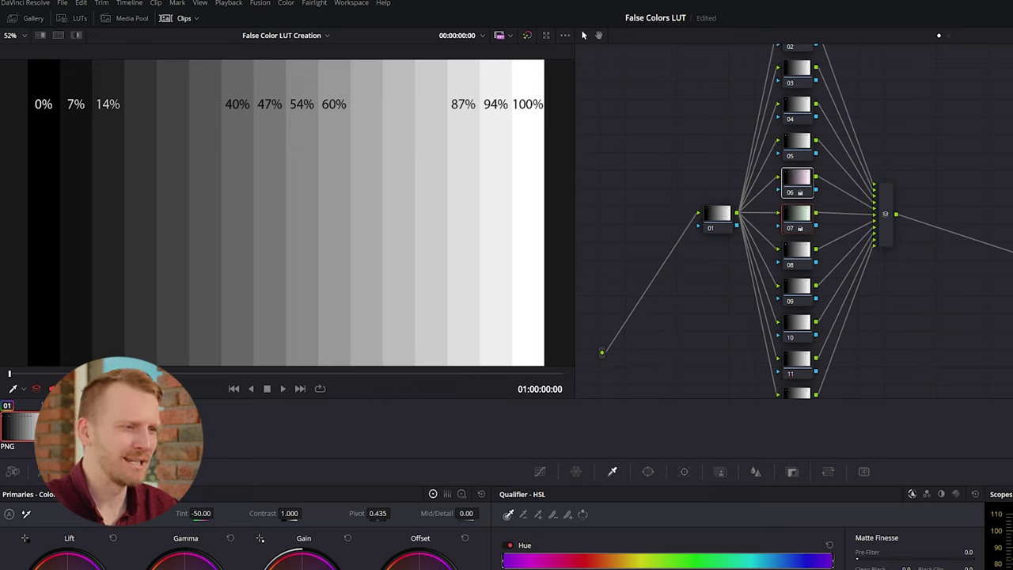
key("ctrl+d")
key("ctrl+d")
left_click(797, 215)
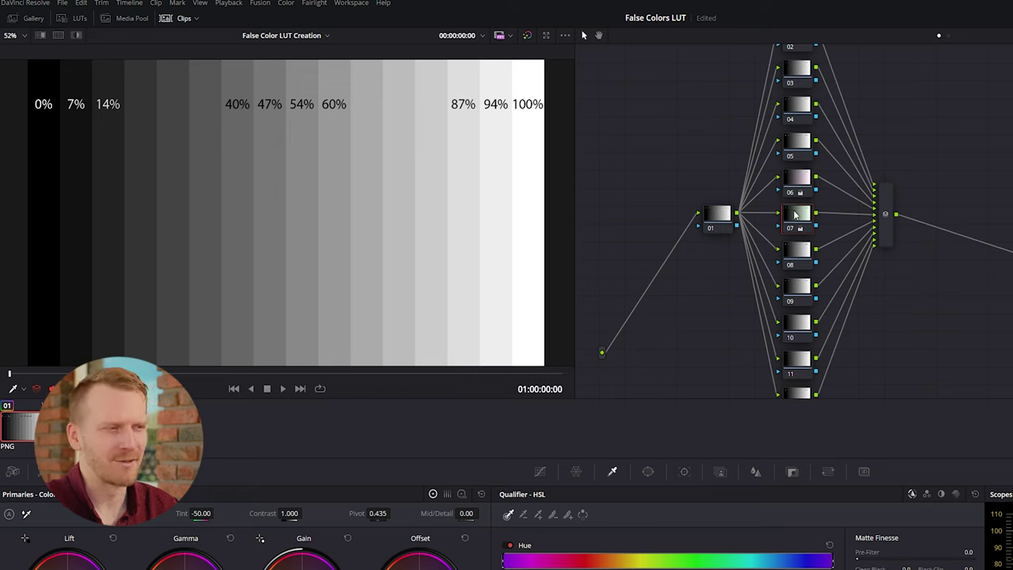
key("ctrl+d")
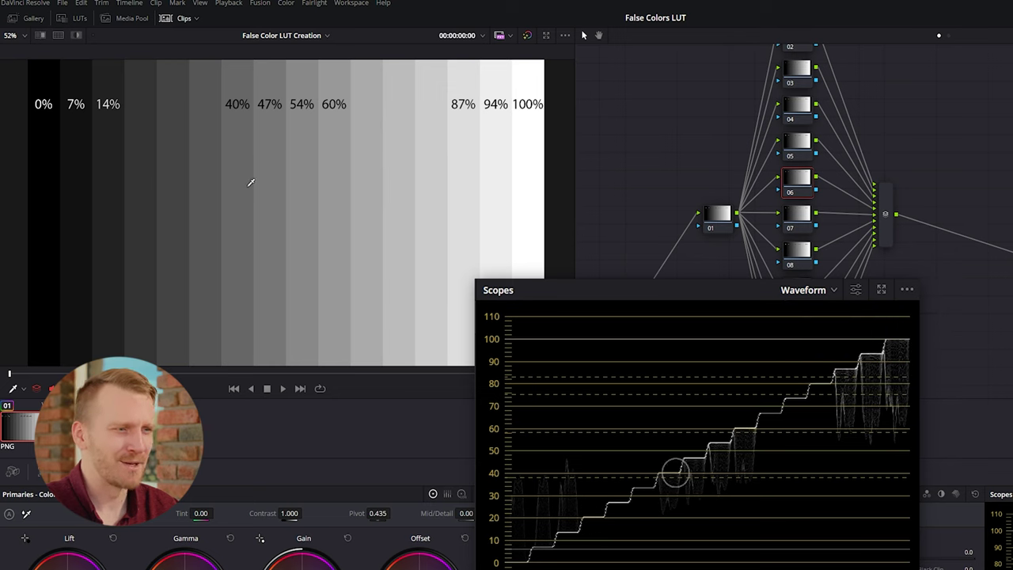
Step: Set the waveform scope's scale style to Percentage
left_click(908, 290)
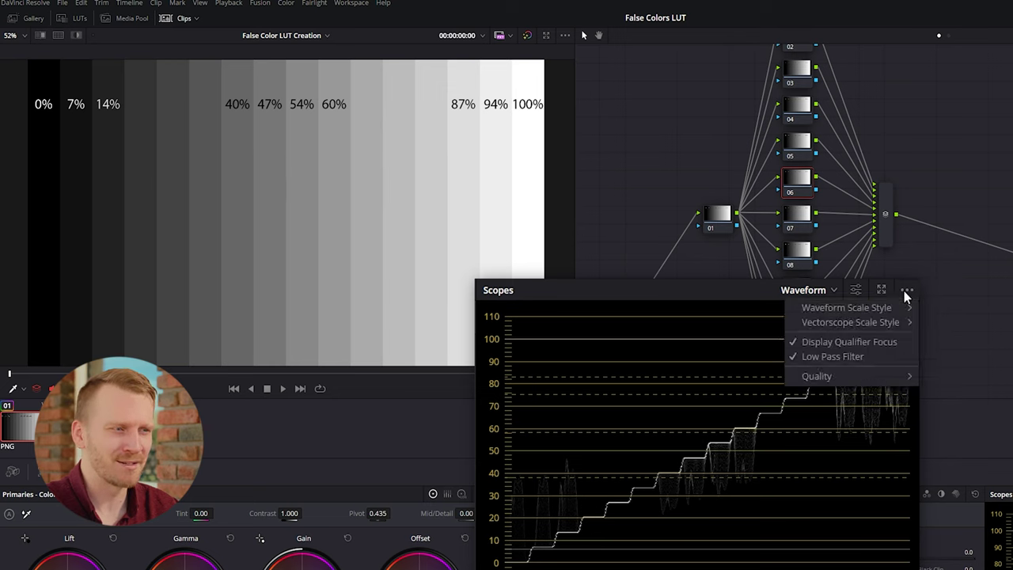
mouse_move(832, 309)
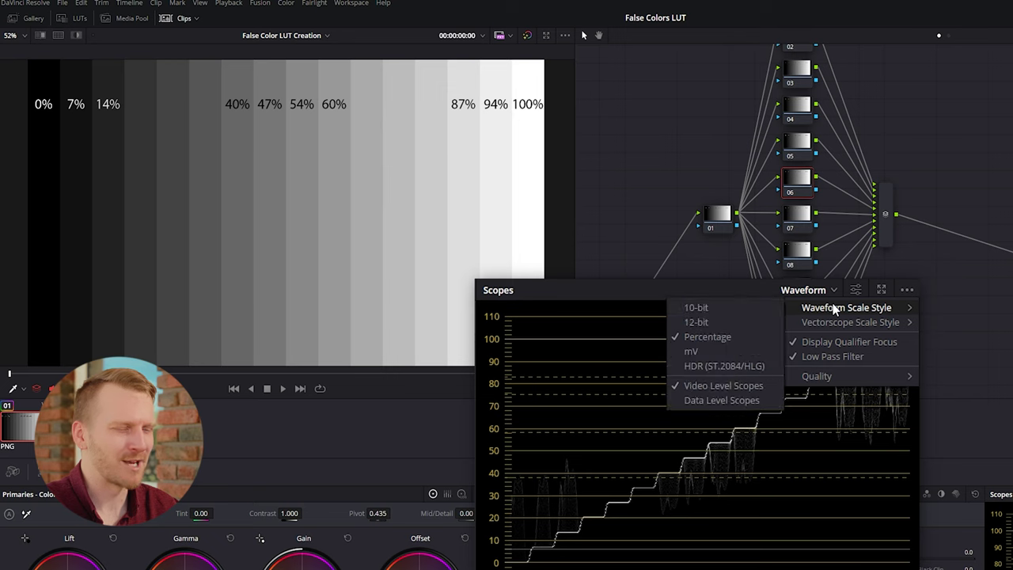
left_click(758, 339)
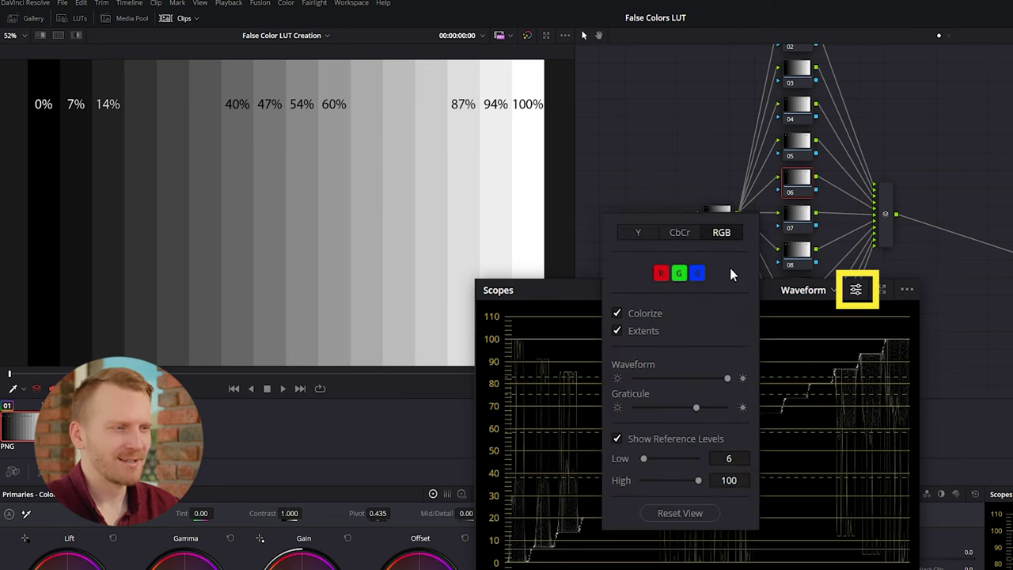
Step: Limit the waveform scope to the Y channel, disable Extents and lower the waveform brightness
left_click(646, 233)
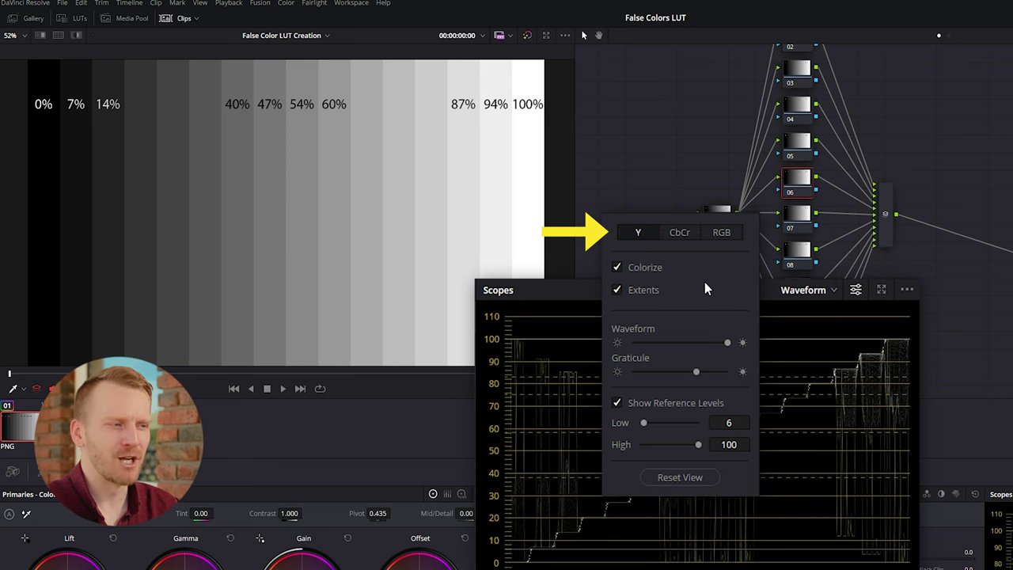
left_click(654, 292)
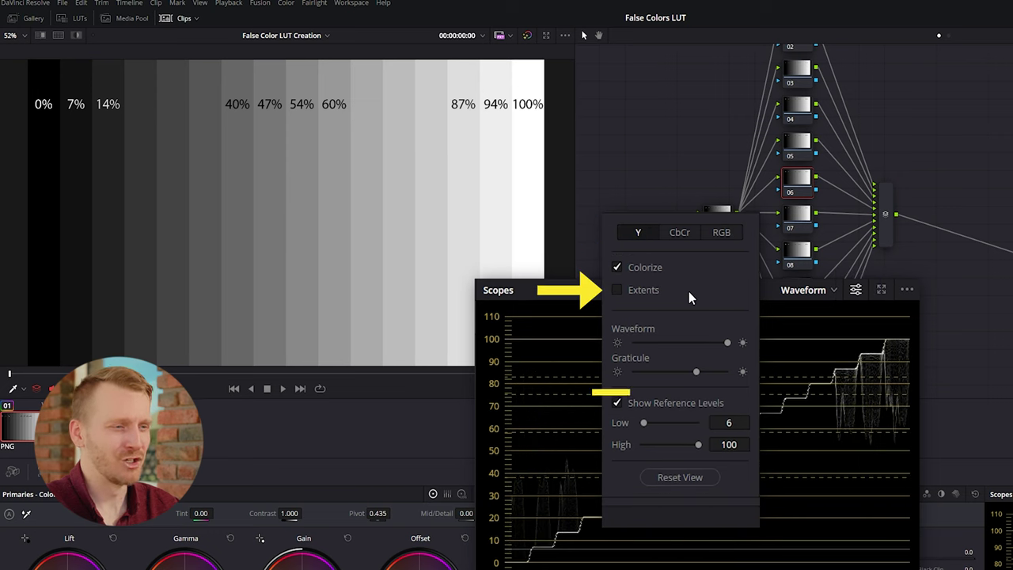
left_click_drag(727, 343, 665, 343)
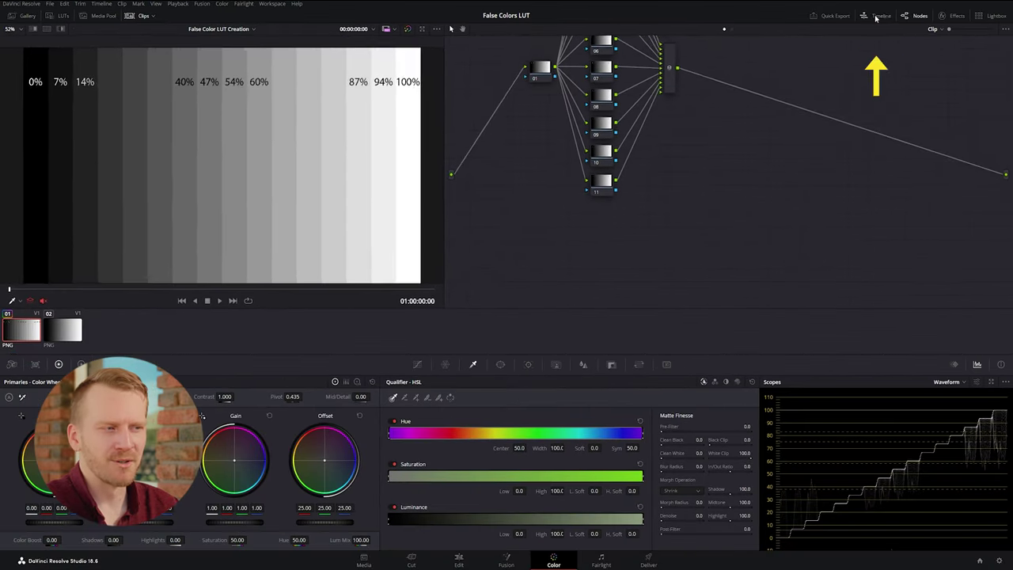
Step: Hide the mini timeline and clip thumbnails, and bring the whole node stack into view
left_click(876, 17)
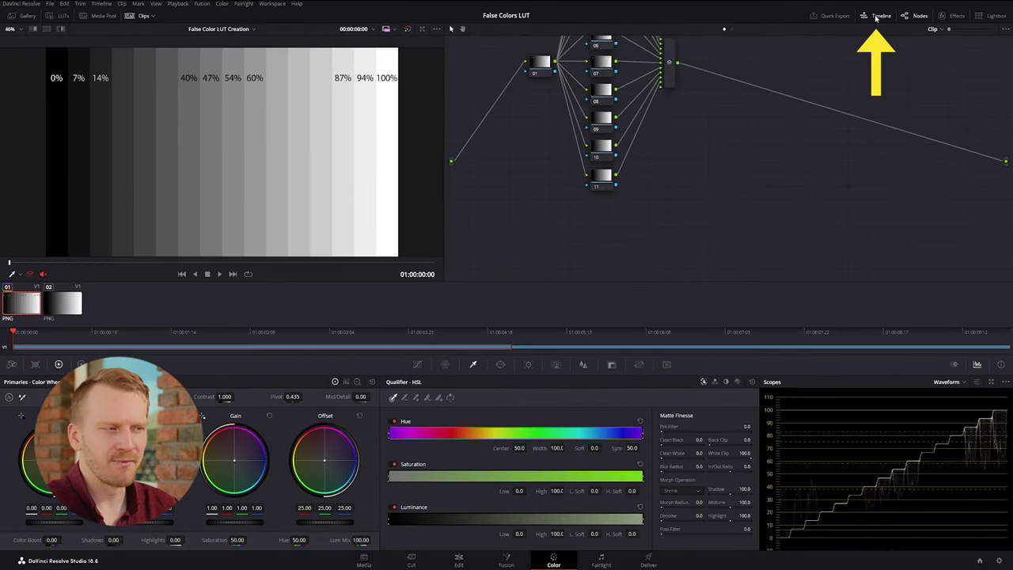
left_click(877, 17)
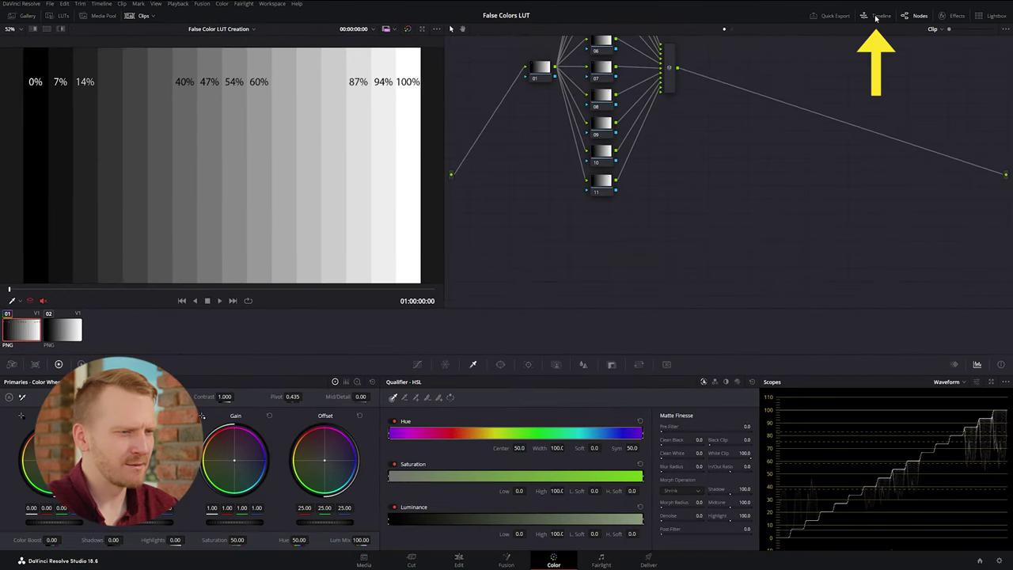
left_click(142, 16)
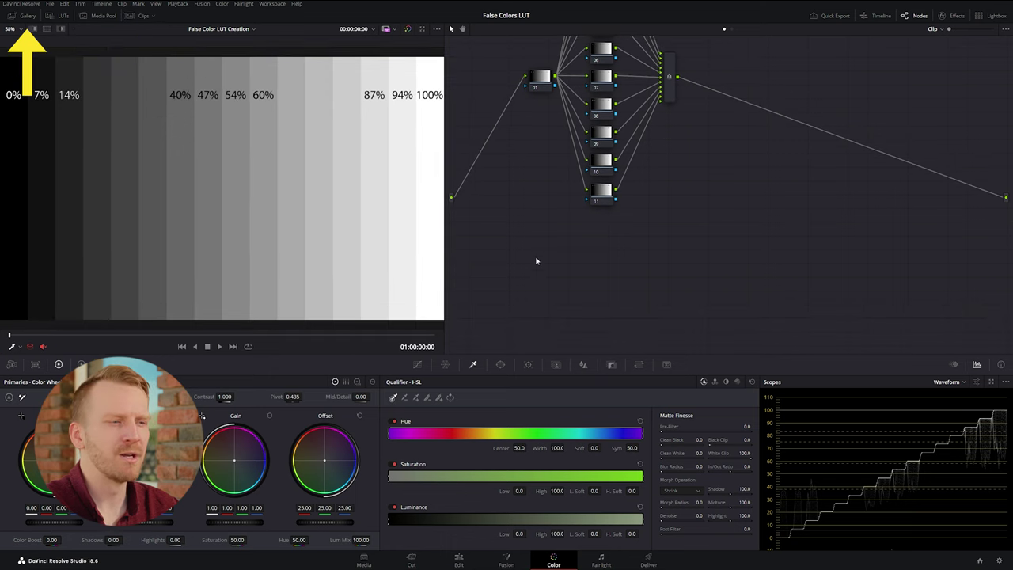
left_click_drag(872, 174, 886, 304)
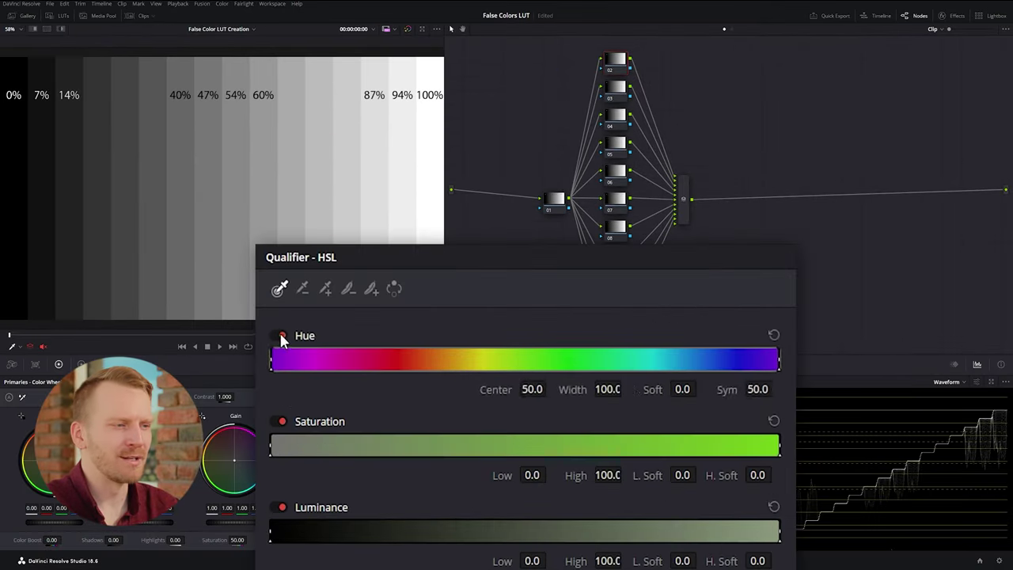
Step: On node 02, qualify the 100% patch by luminance only, with hue and saturation disabled, and show it in highlight mode
left_click(394, 421)
left_click(395, 464)
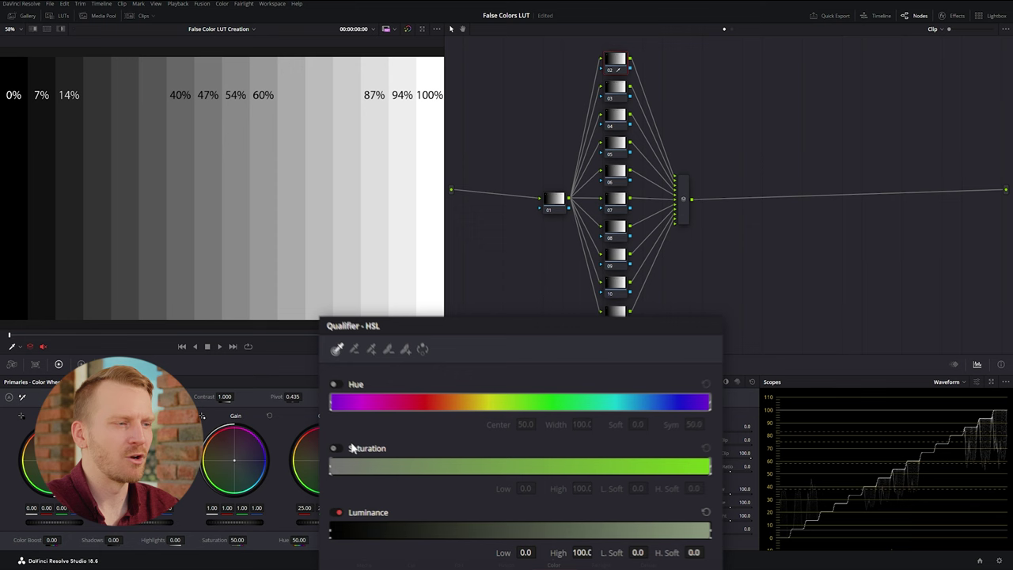
left_click(434, 186)
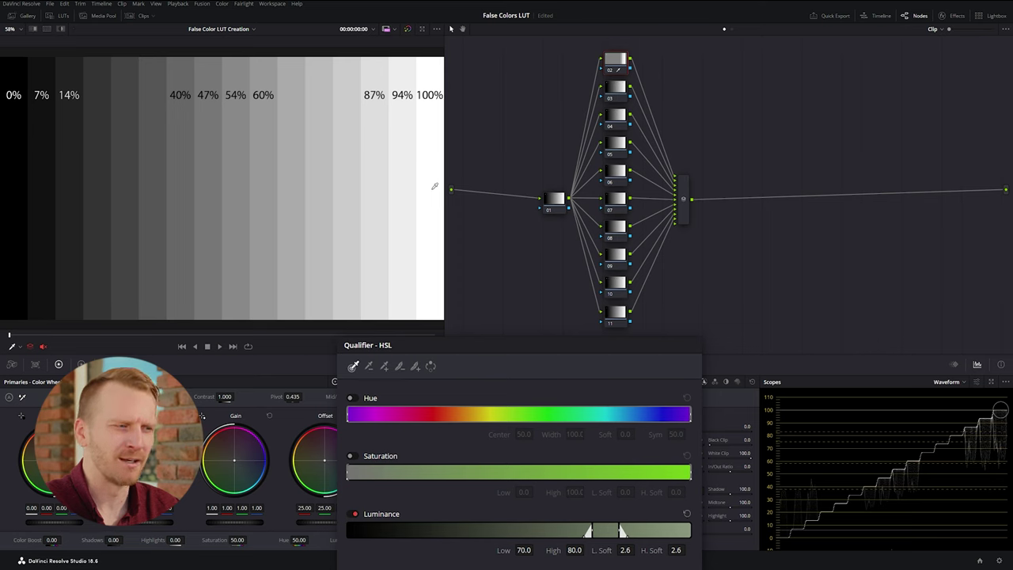
key("shift+h")
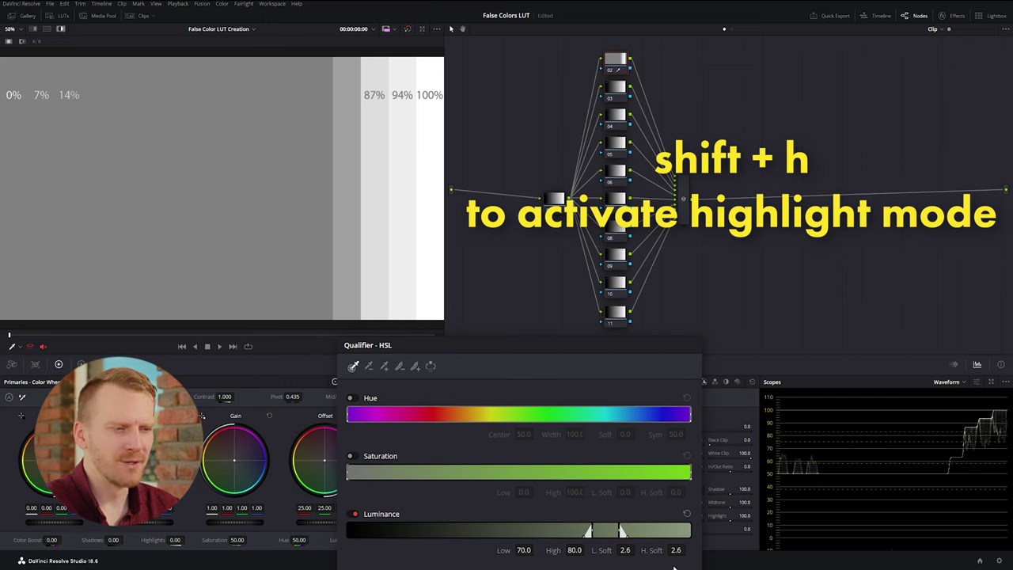
Step: Set the luminance qualifier's low and high softness to 0 on node 02
double_click(676, 551)
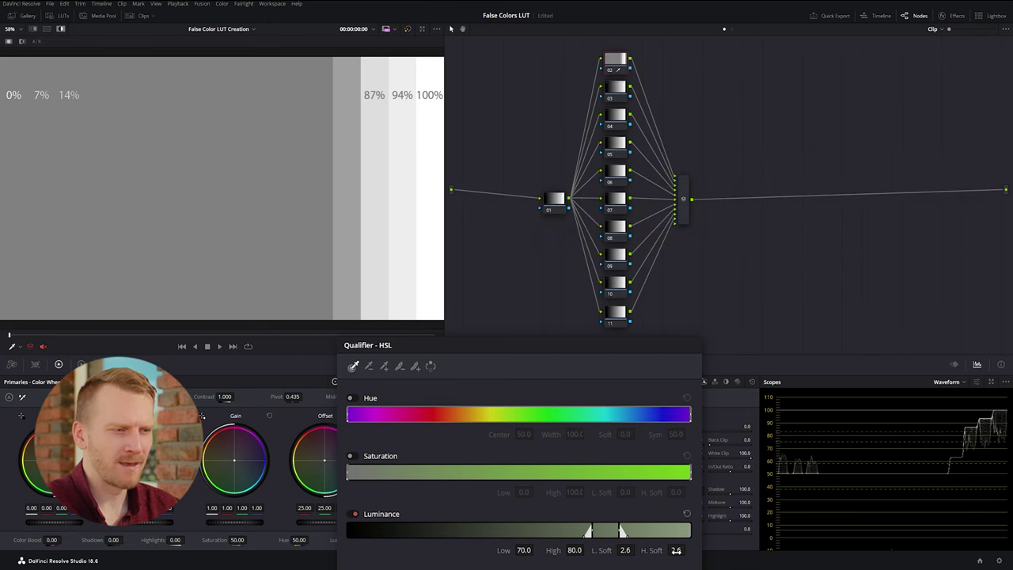
type("0")
key("Return")
double_click(625, 551)
type("0")
key("Return")
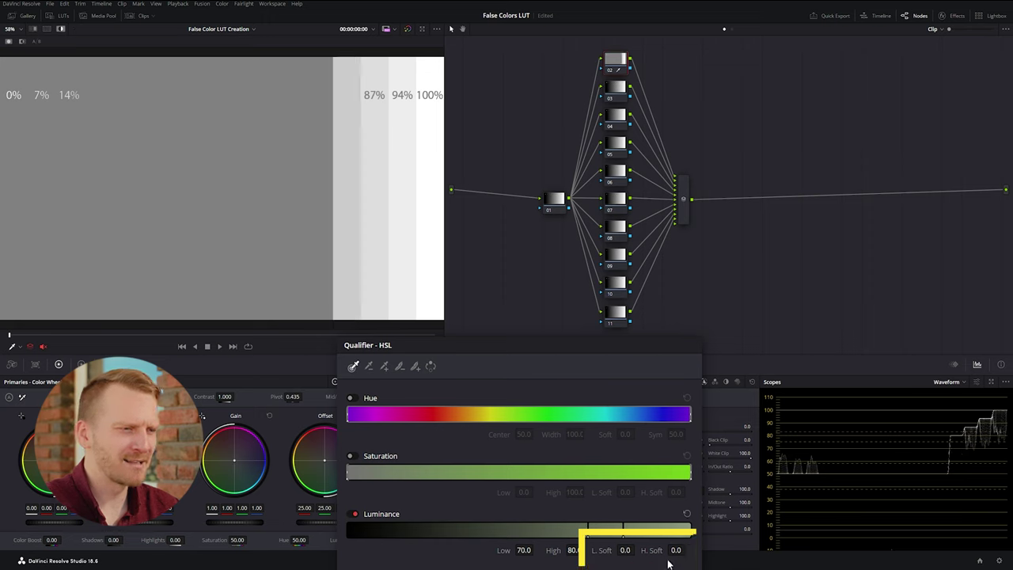
Step: Isolate the 100% patch on node 02 with a luminance High of 100 and a Low of 73.8
double_click(575, 551)
type("100")
key("Return")
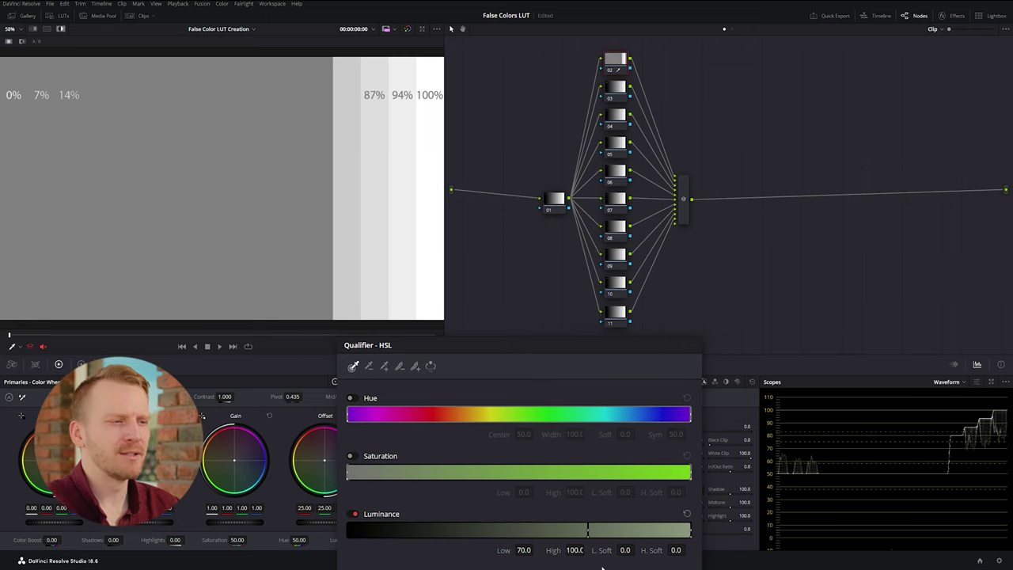
left_click_drag(532, 561, 529, 539)
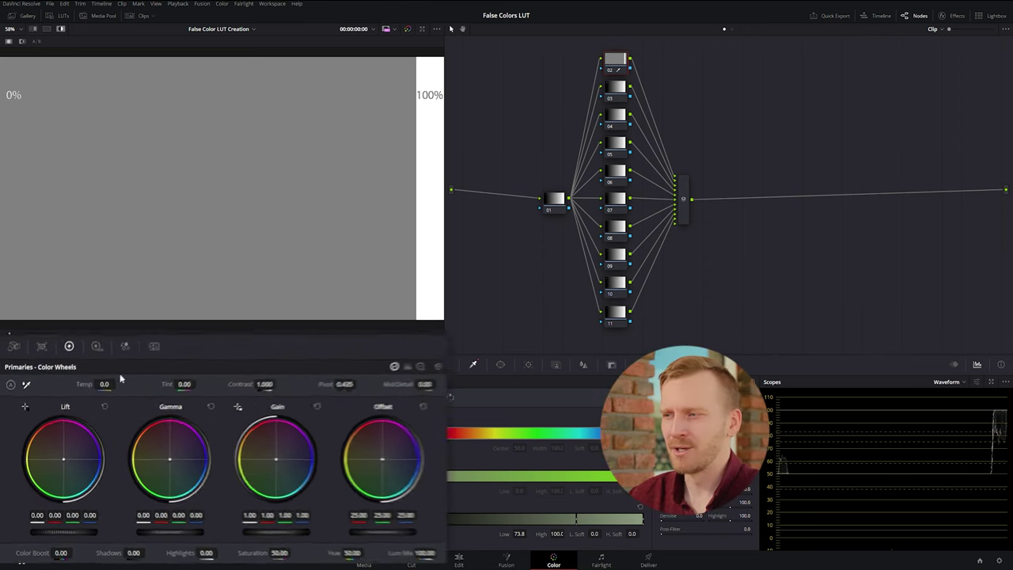
Step: Color the 100% patch red on node 02 by raising the red output's channels in the RGB Mixer
left_click(132, 338)
left_click_drag(68, 435, 68, 397)
left_click_drag(80, 457, 93, 397)
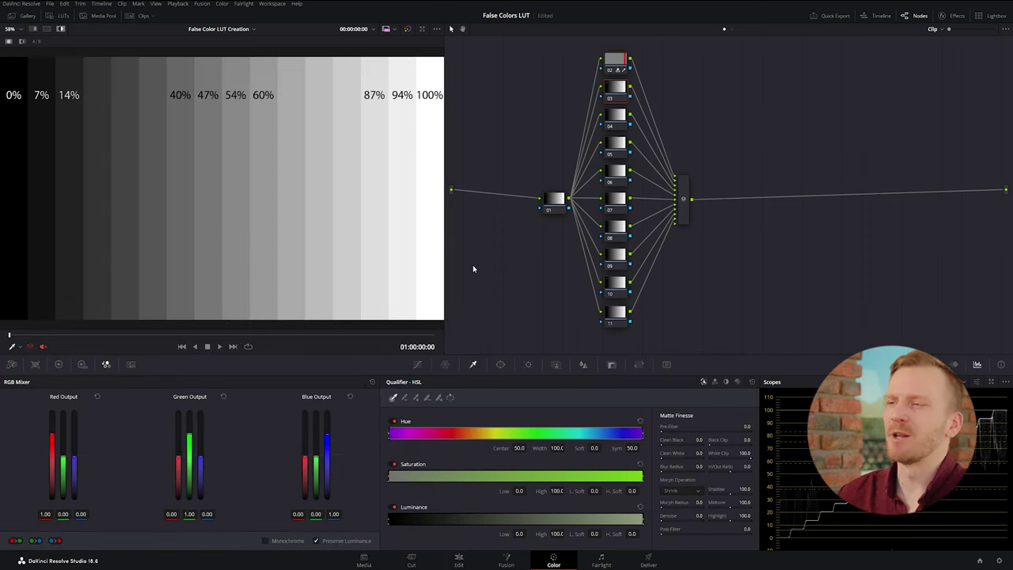
Step: On node 03, isolate the 94% patch by luminance only, with Low 72.8, High 74.3 and zero softness
left_click(410, 238)
left_click(393, 422)
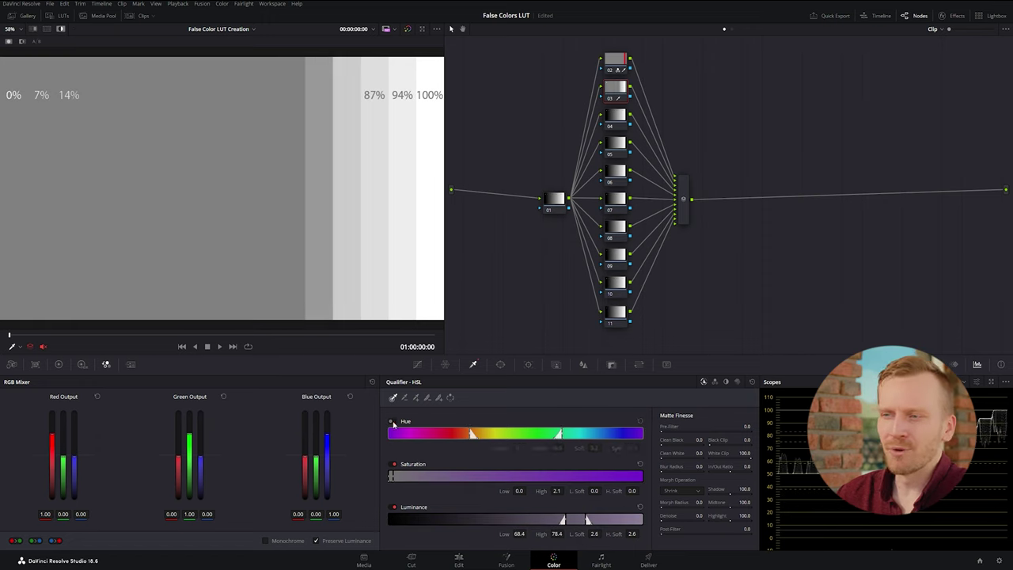
left_click(394, 466)
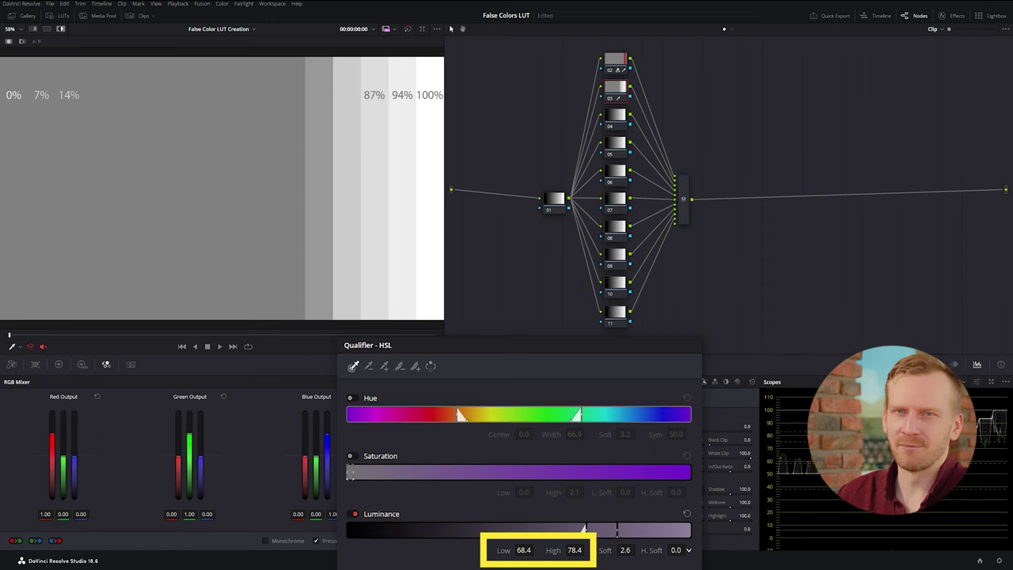
left_click_drag(628, 551, 615, 552)
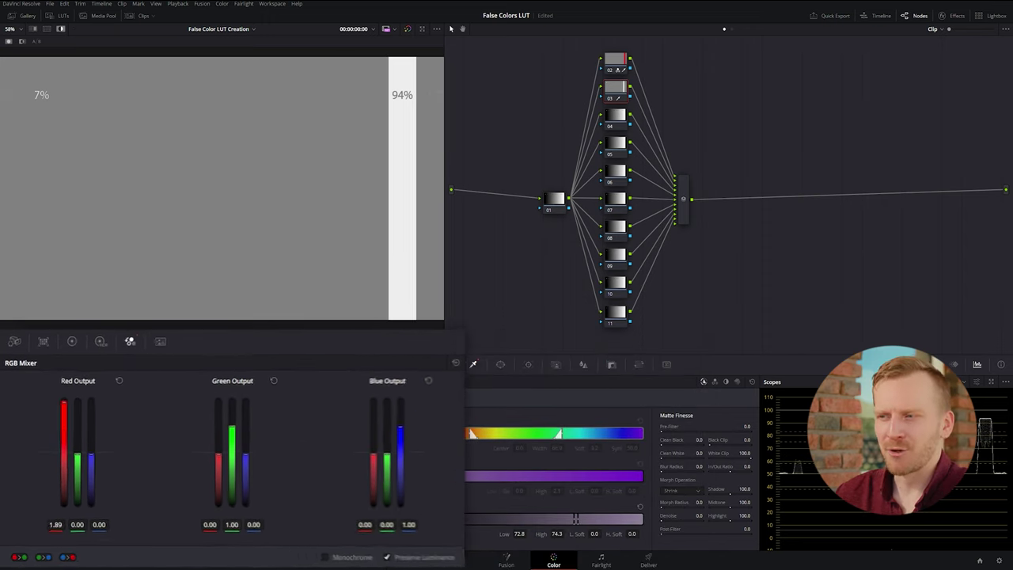
Step: Color the 94% patch orange on node 03 by setting all red output channels to 2.00 and all blue output channels to -2.00
left_click_drag(66, 455, 66, 399)
left_click_drag(79, 452, 81, 403)
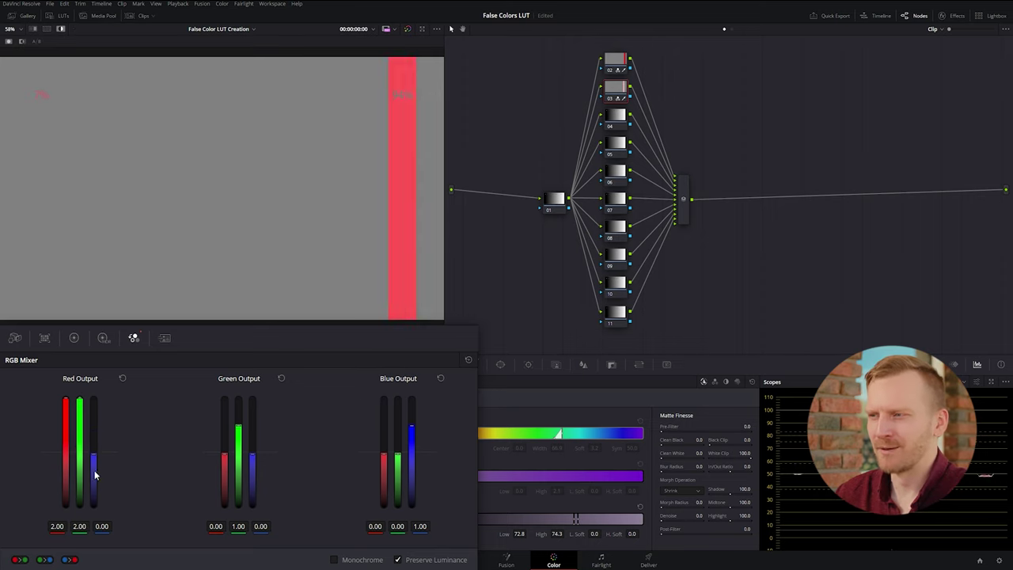
left_click_drag(95, 475, 94, 401)
left_click_drag(388, 467, 384, 512)
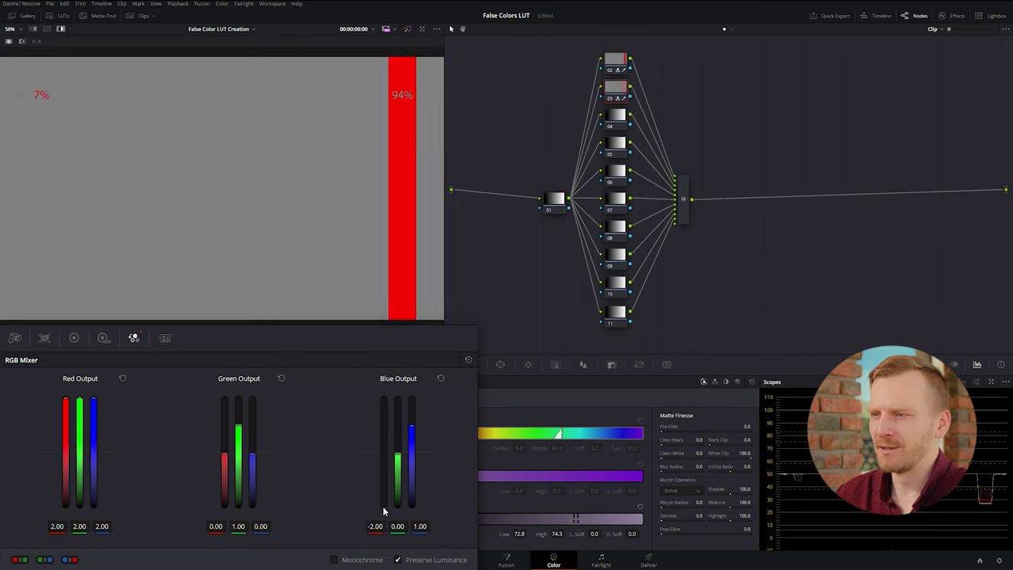
left_click_drag(398, 455, 399, 507)
left_click_drag(411, 428, 411, 506)
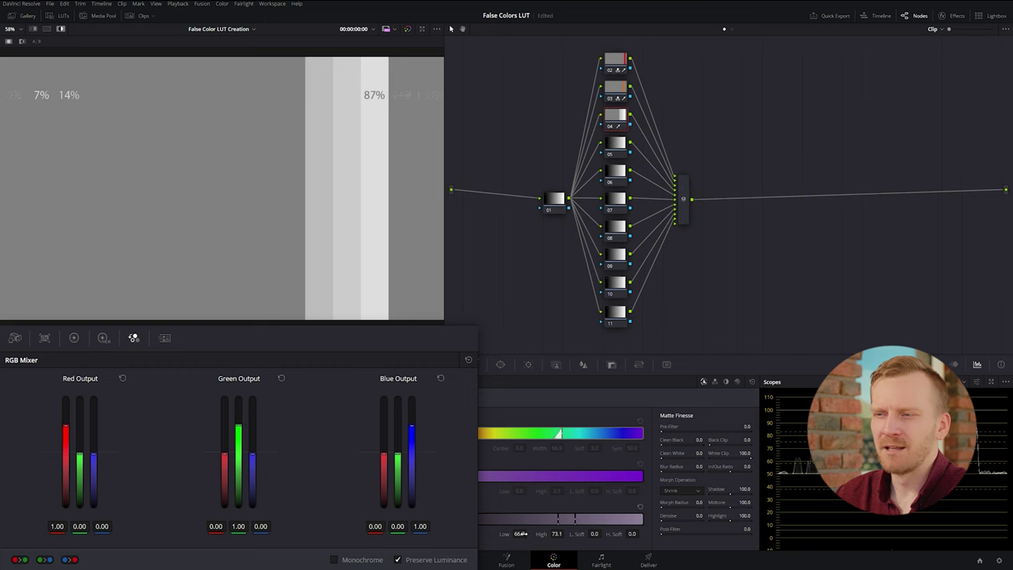
Step: On node 04, isolate the 87% patch with luminance 70.7 to 73.1 and color it yellow with all blue output channels at -2.00
left_click_drag(510, 533, 516, 533)
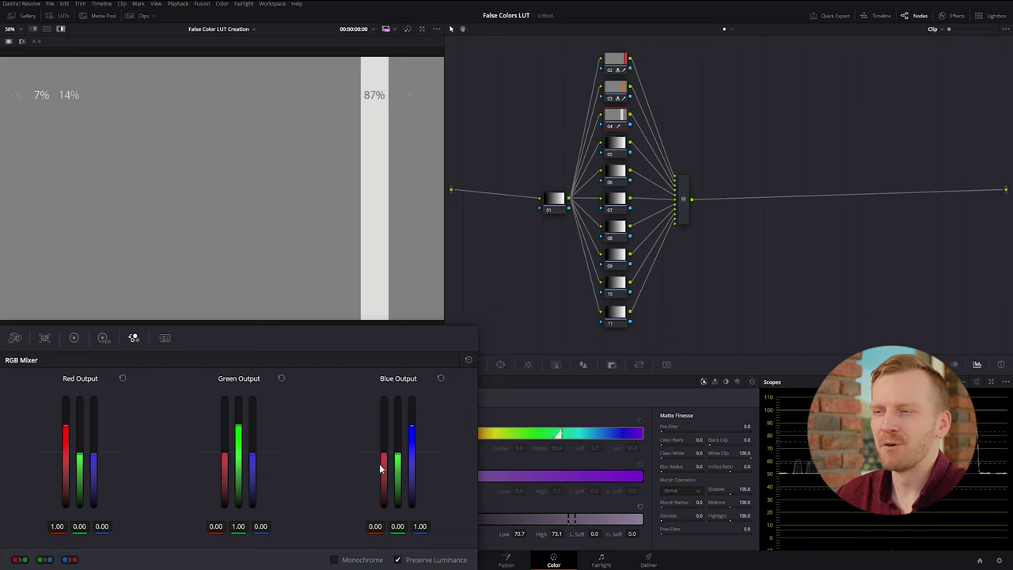
left_click_drag(379, 469, 398, 507)
left_click_drag(411, 453, 412, 506)
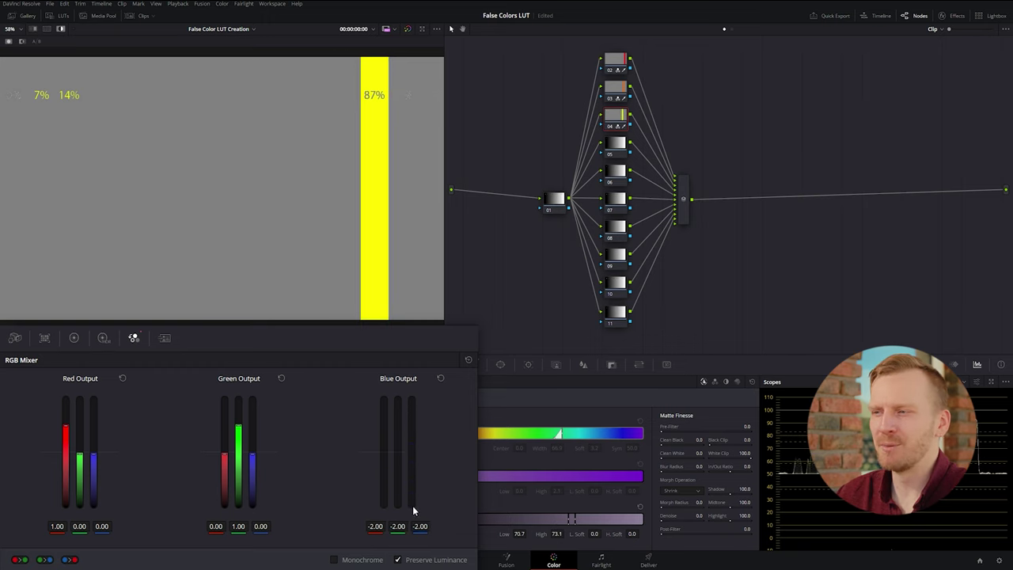
Step: Turn off highlight mode and set node 05's master gain to 1.30 to lighten the pink 60% patch
key("shift+h")
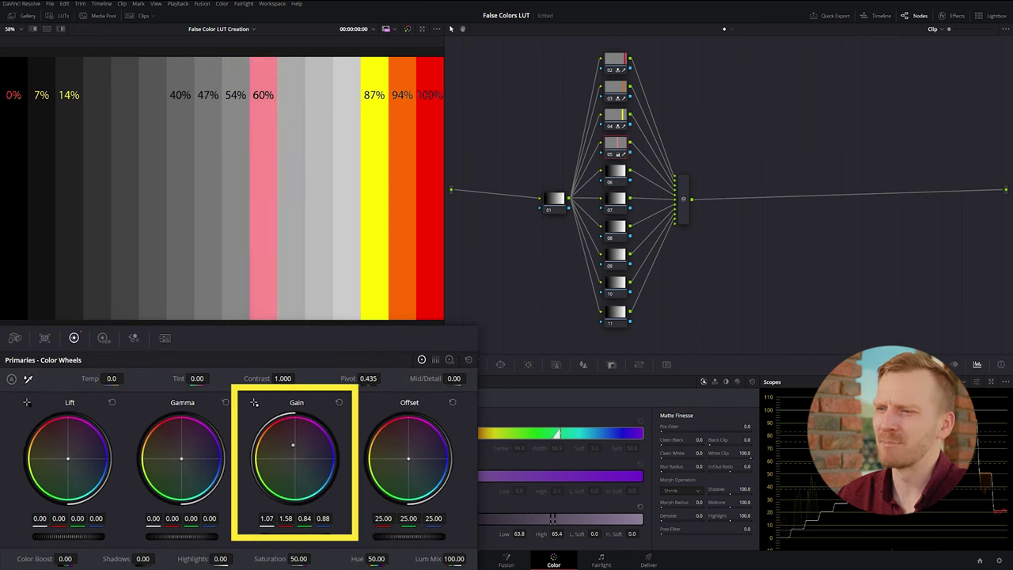
left_click_drag(267, 519, 282, 519)
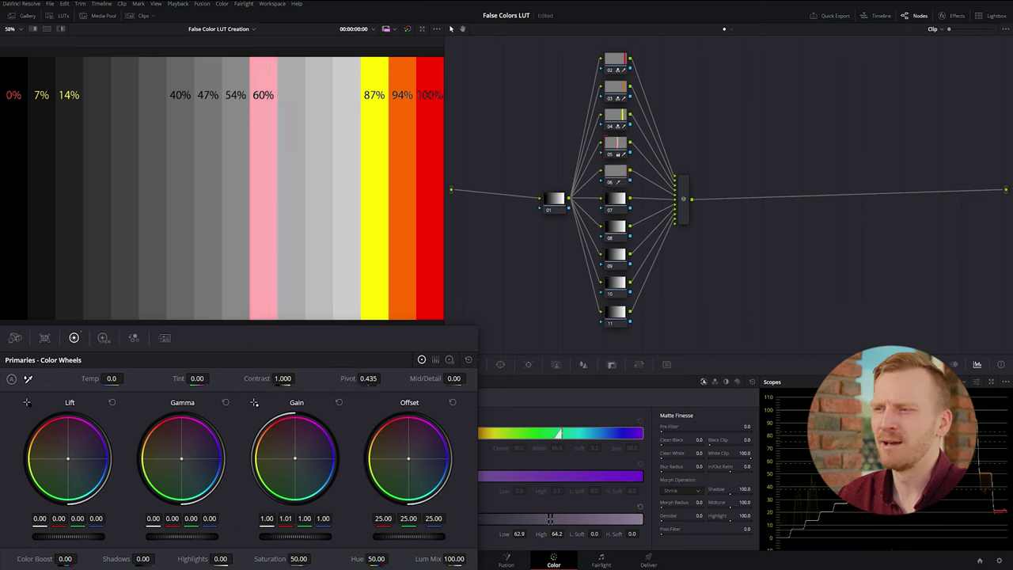
Step: Tint the 54% patch pink on node 06 through the gain, and darken the green 47% patch on node 07 with master gain 0.81
left_click_drag(295, 458, 294, 456)
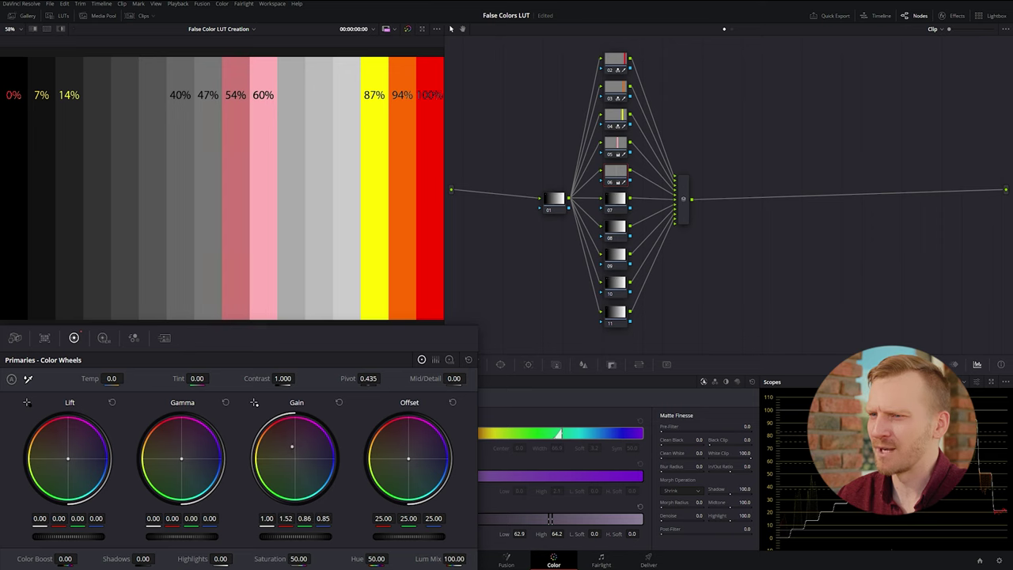
key("shift+apostrophe")
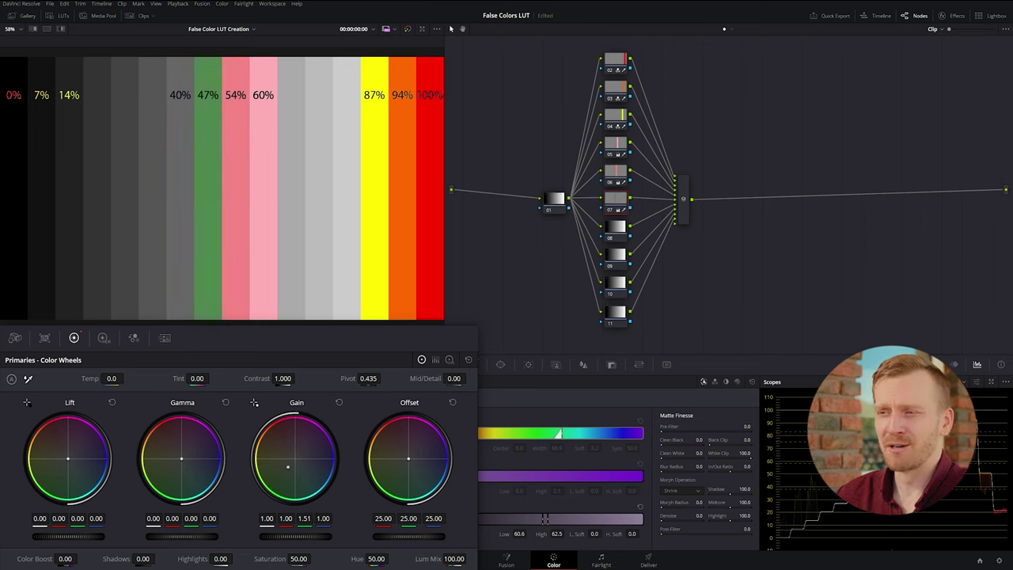
mouse_move(267, 519)
left_mouse_down()
mouse_move(243, 518)
mouse_move(254, 518)
left_mouse_up()
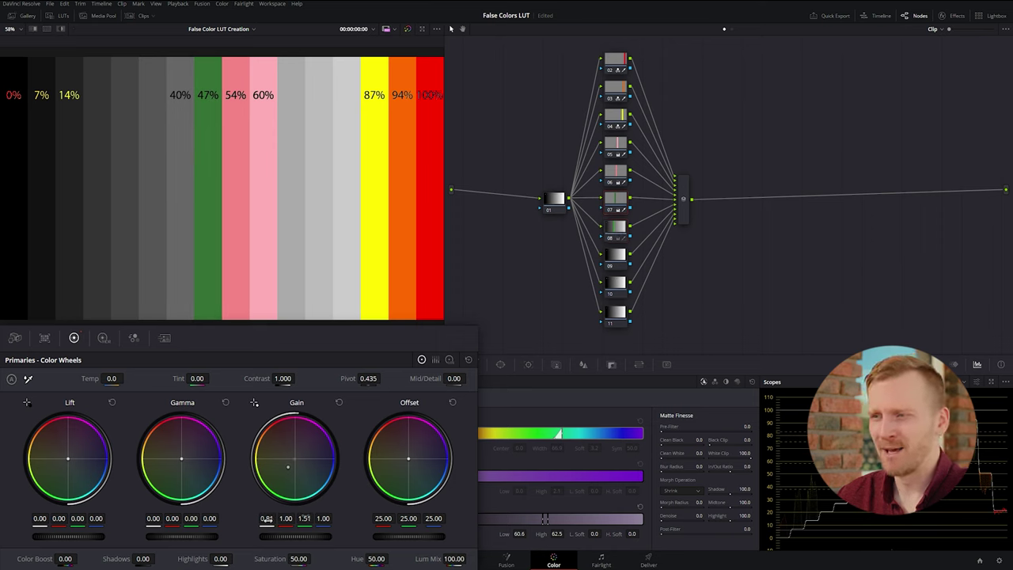
Step: Color the 40% patch bright green on node 08 by setting its green gain to 5.00
left_click(305, 519)
type("52.2")
key("Return")
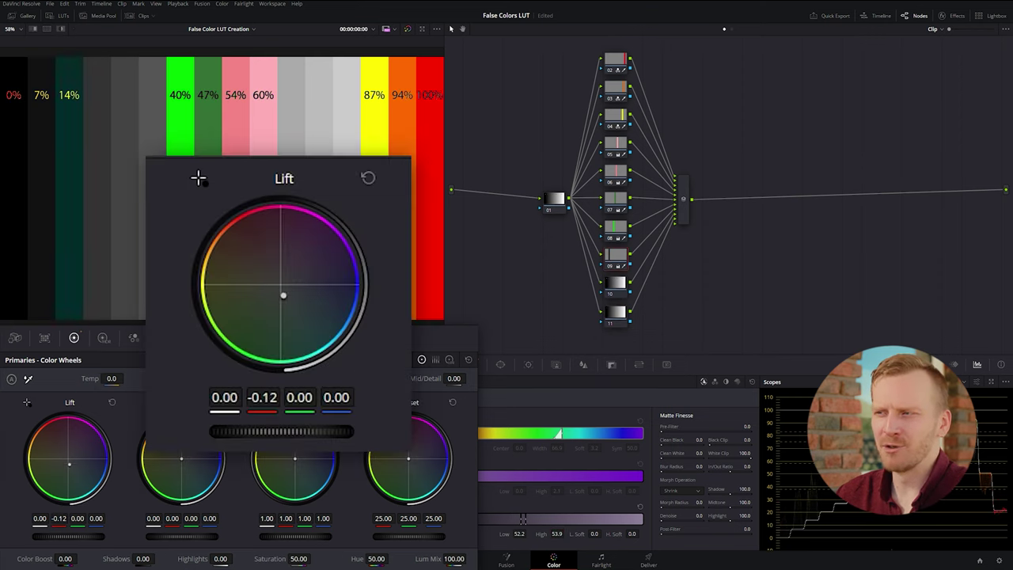
Step: Color the 14% patch cyan on node 09 by lowering its red lift, and the 7% patch blue on node 10 with blue lift 1.00
left_click_drag(59, 519, 13, 518)
left_click_drag(40, 519, 77, 501)
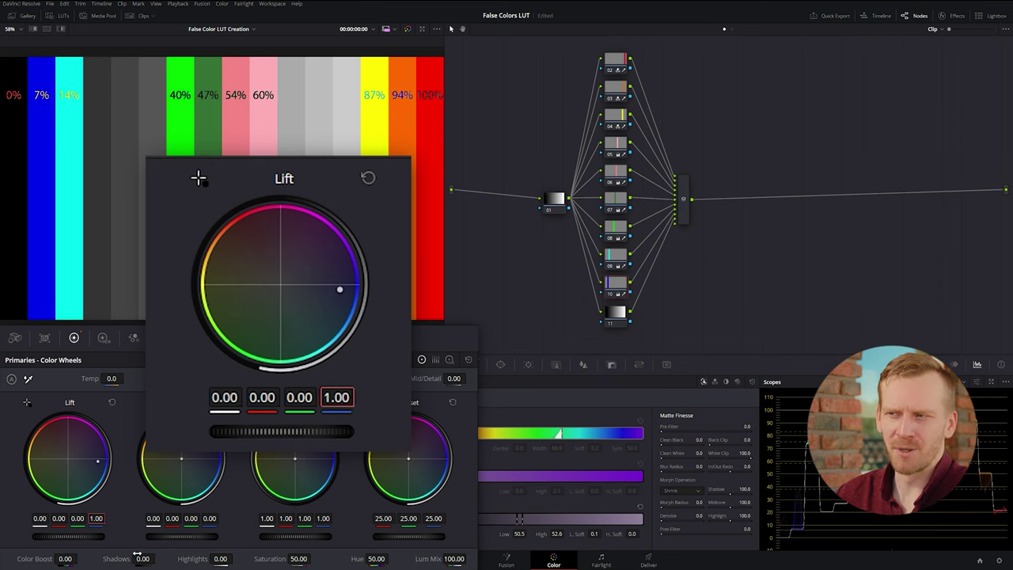
Step: Color the 0% patch magenta on node 11 with green lift -1.00, and reduce the node's key output gain to about 0.54
type("-1")
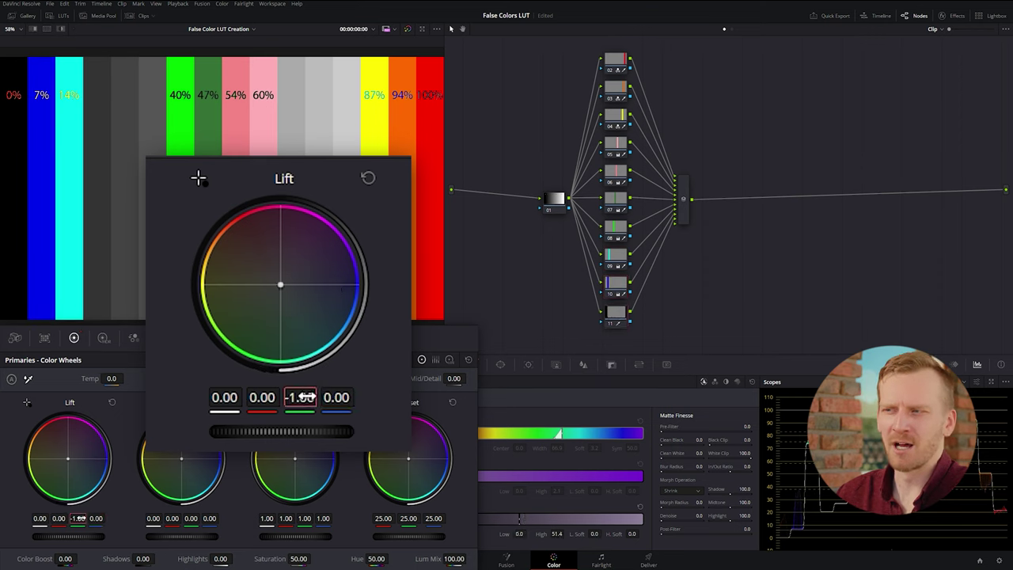
key("Return")
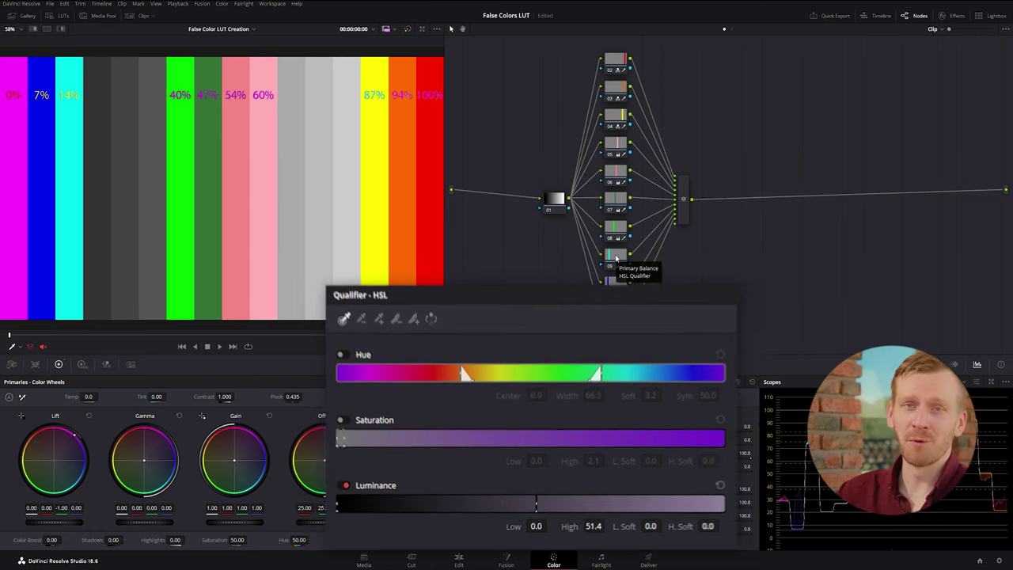
left_click(611, 364)
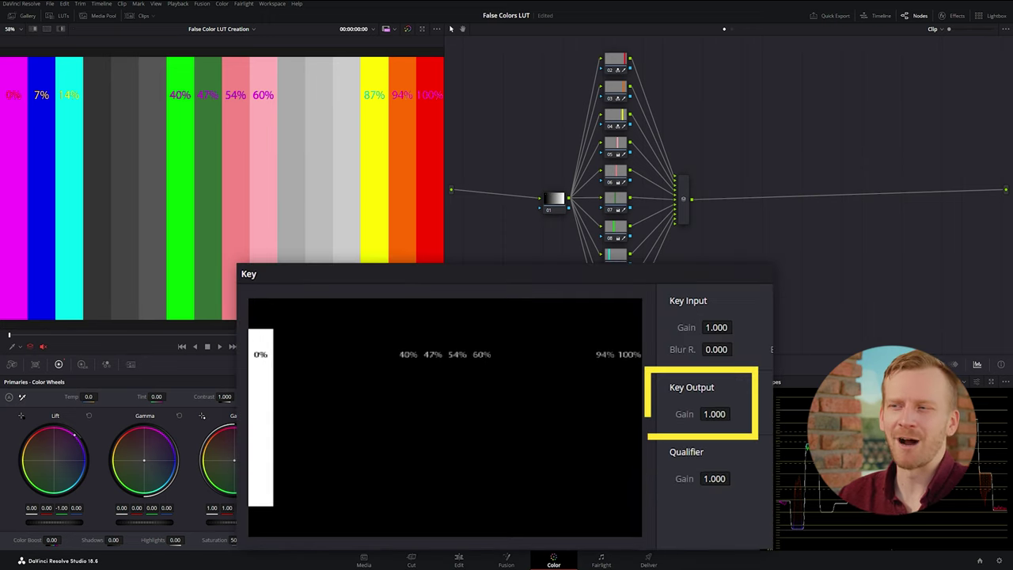
mouse_move(672, 467)
left_mouse_down()
mouse_move(538, 467)
mouse_move(688, 467)
left_mouse_up()
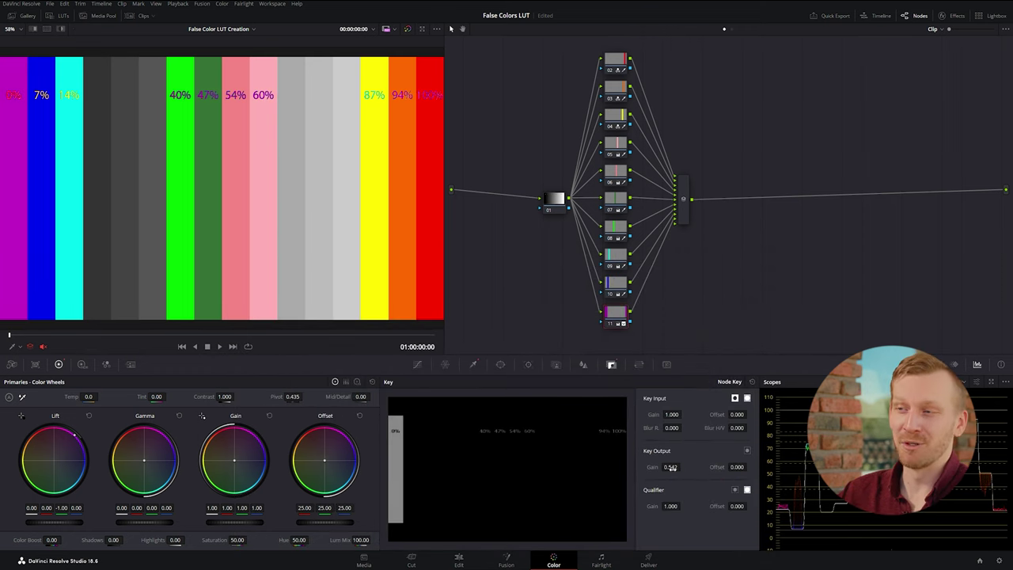
Step: Try adding parallel node 12, isolating a light gray patch at luminance 67.0 to 68.6 and tinting it pink with the gain
key("alt+p")
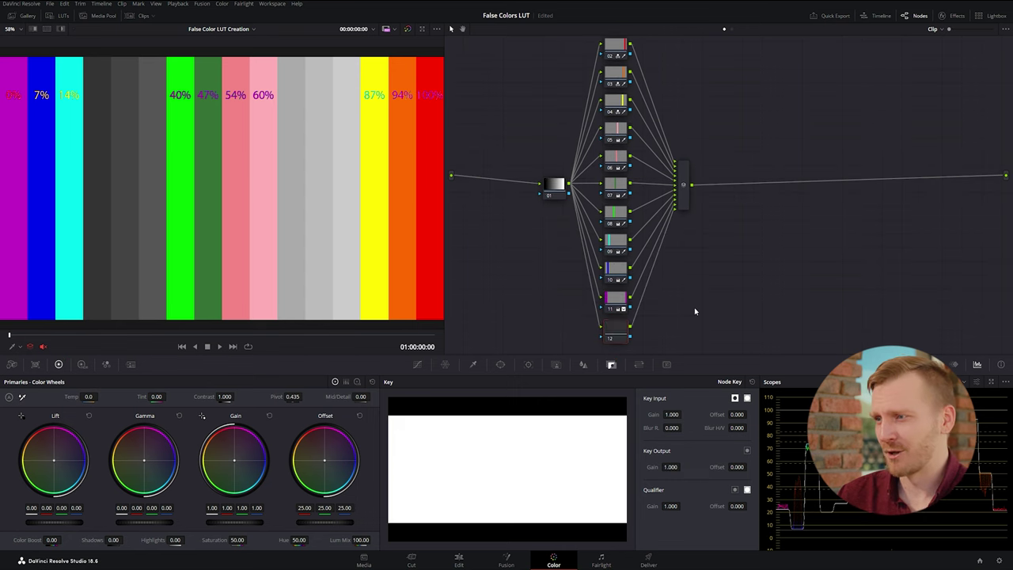
left_click(475, 366)
left_click_drag(594, 533, 574, 534)
left_click_drag(631, 533, 538, 533)
left_click_drag(519, 533, 534, 533)
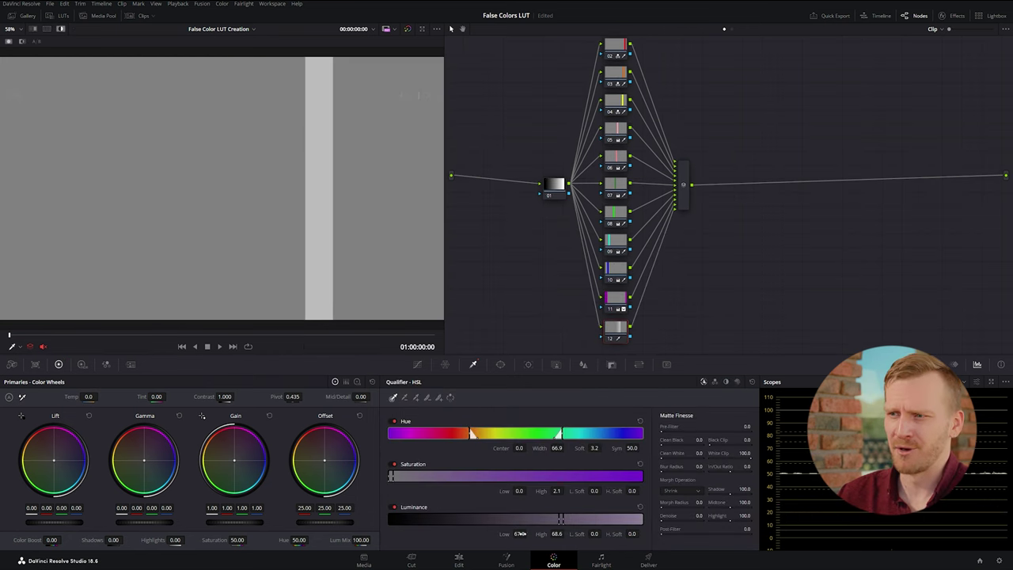
left_click(61, 29)
left_click_drag(234, 460, 250, 472)
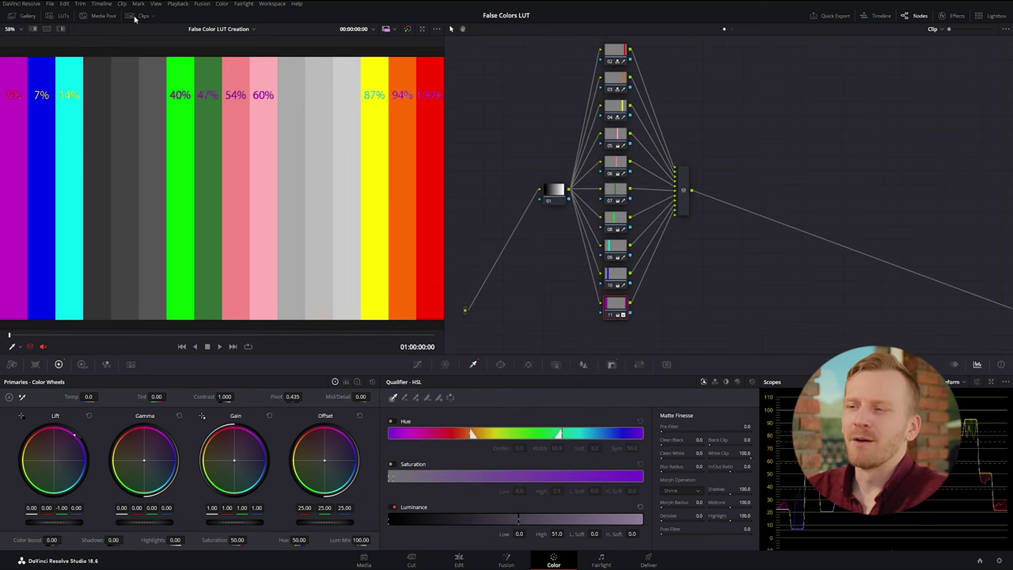
Step: Apply the grade of clip 01 to the smooth gradient in clip 02
left_click(135, 17)
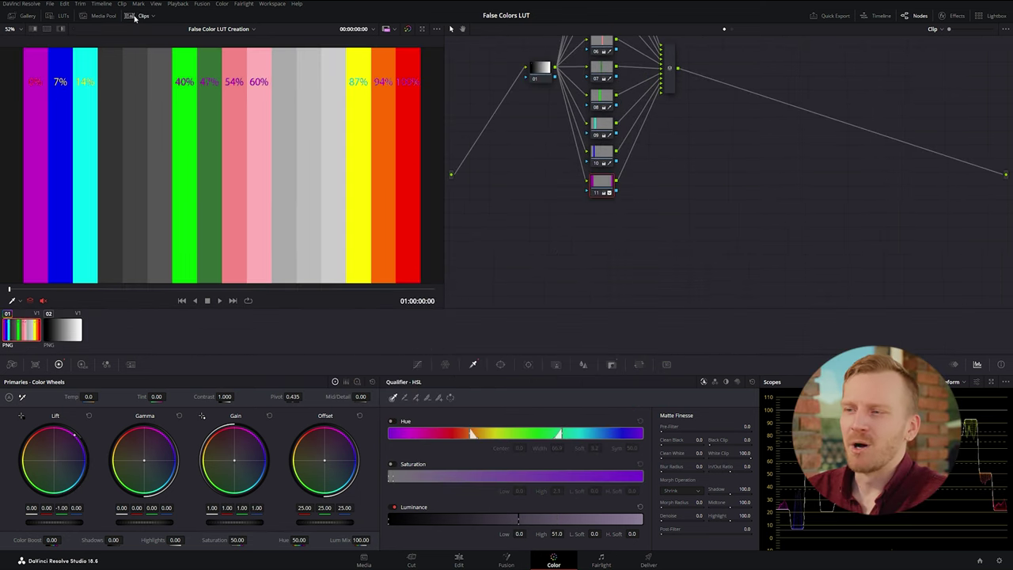
left_click(68, 326)
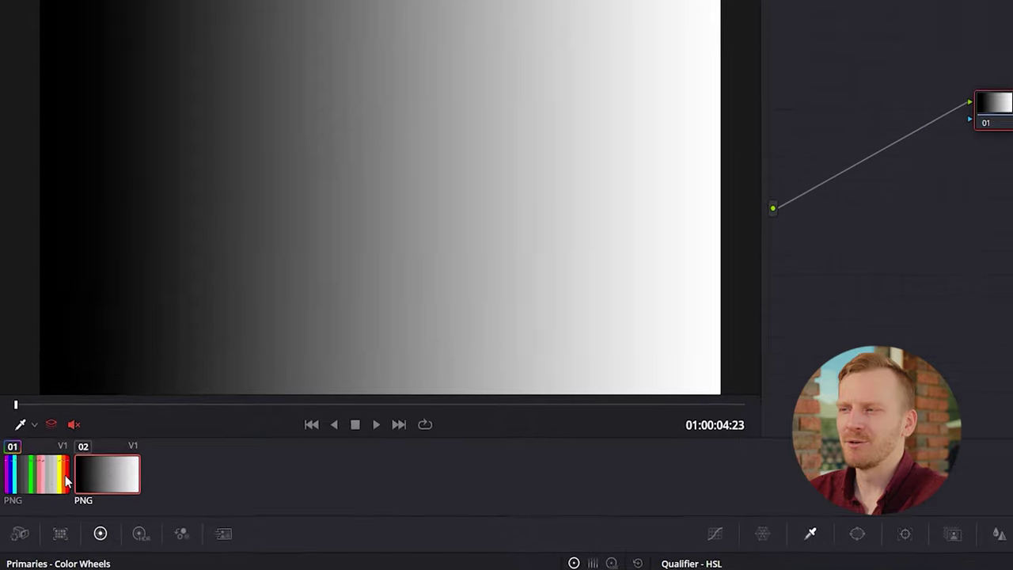
right_click(26, 333)
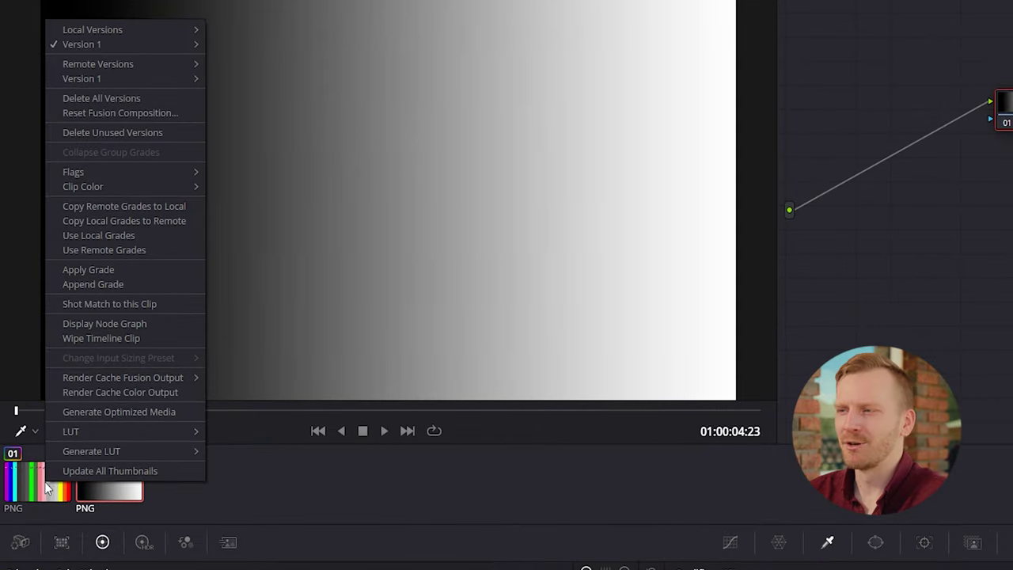
left_click(172, 271)
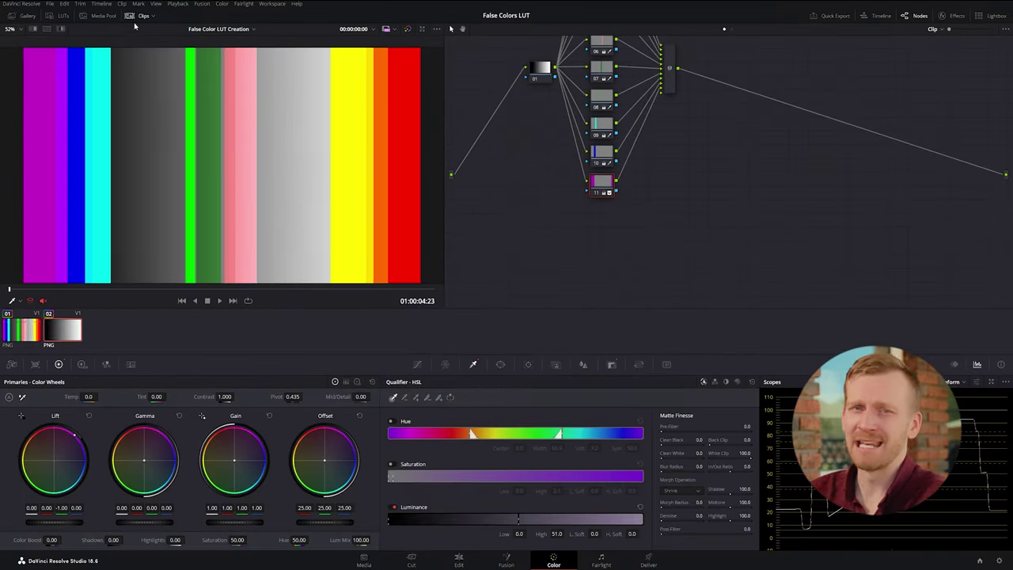
left_click(136, 17)
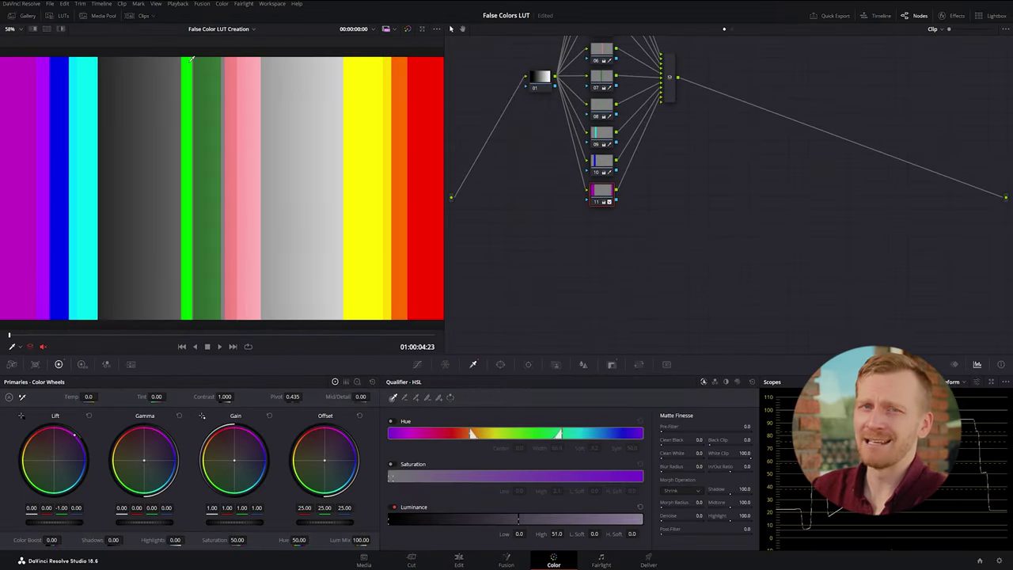
Step: Narrow the red band on node 02 by raising its luminance Low to 74.9
left_click_drag(531, 141, 560, 268)
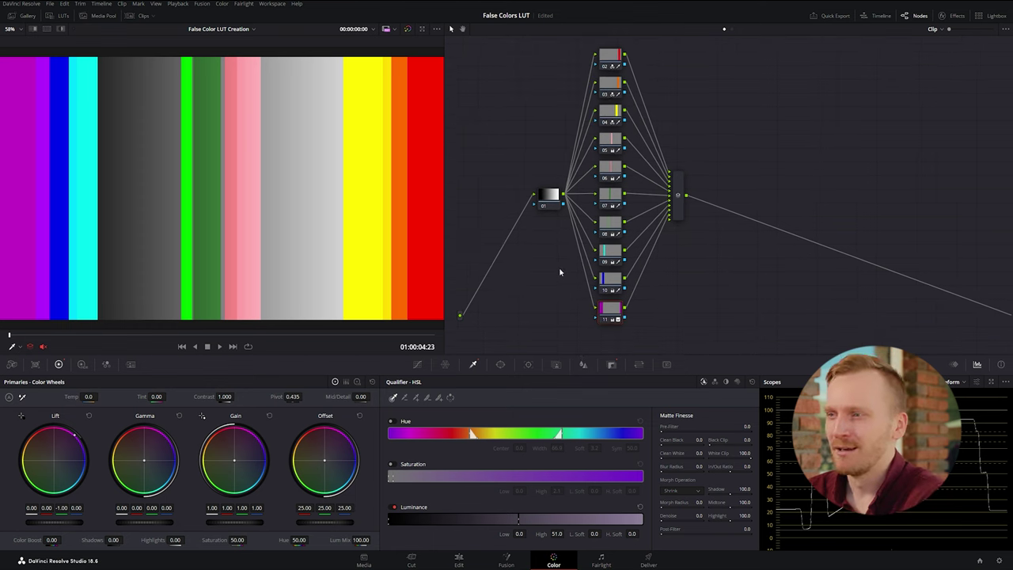
left_click(611, 56)
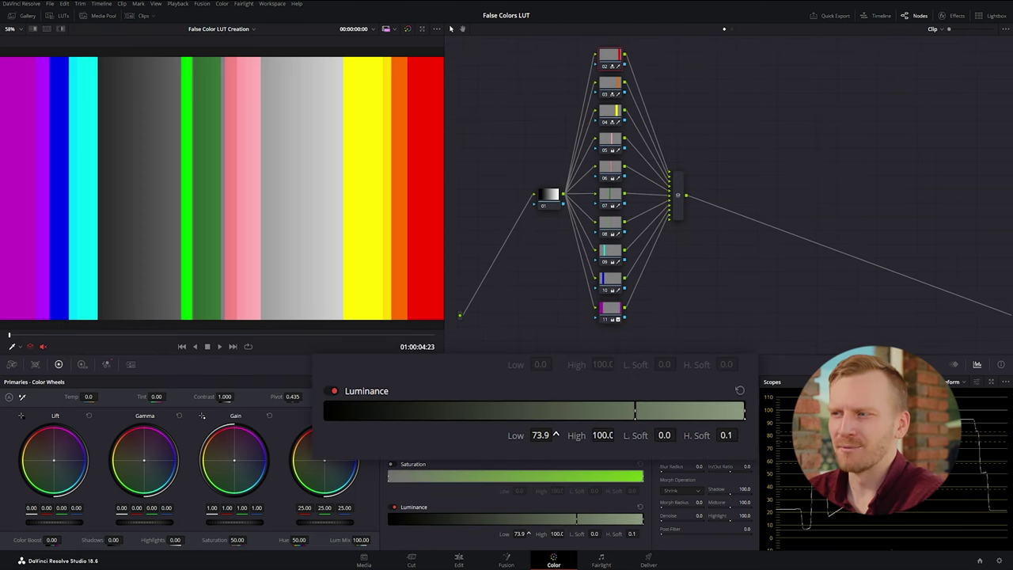
left_click_drag(523, 533, 529, 534)
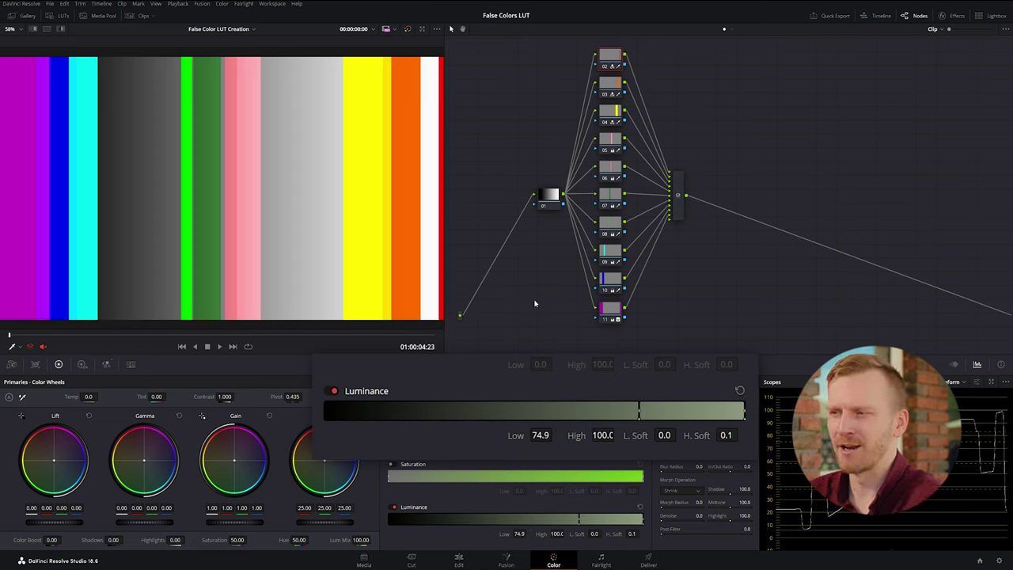
Step: Extend the orange band on node 03 up to the red one by setting its luminance High to 74.9
left_click(608, 86)
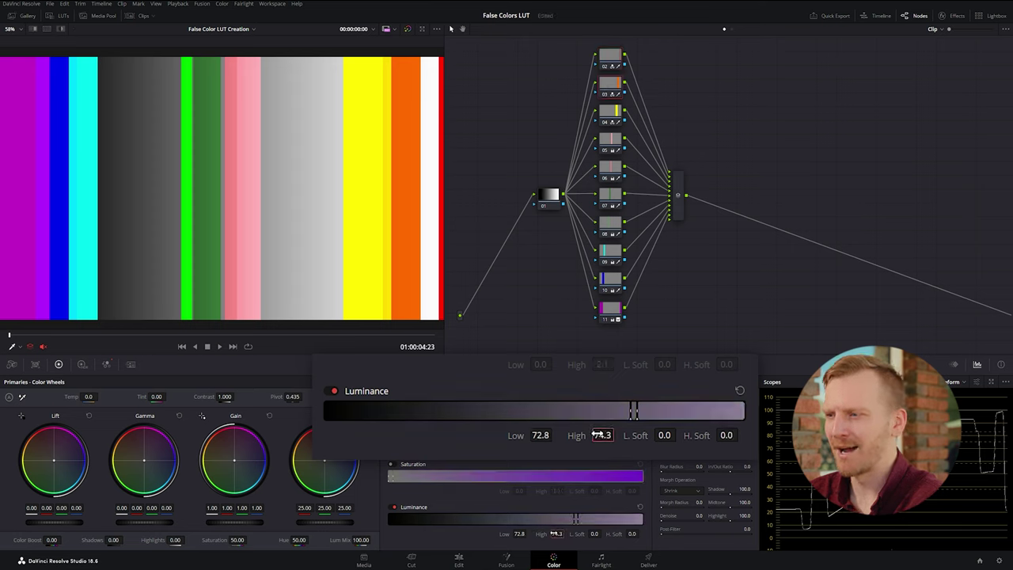
double_click(554, 534)
type("74.9")
key("Return")
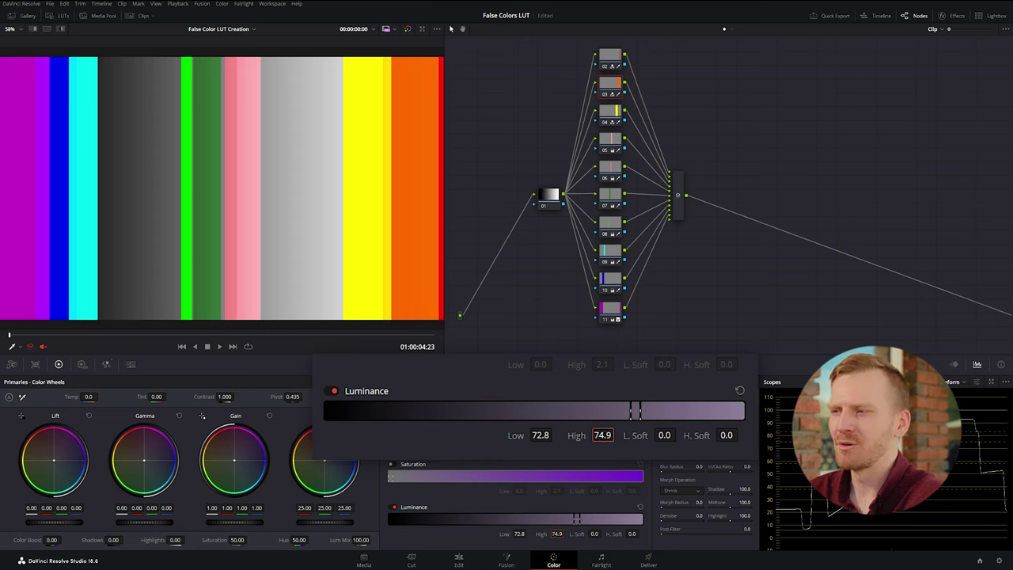
Step: Make the orange and yellow bands meet at 73.5 by setting node 03's luminance Low and node 04's luminance High to that value
left_click(527, 310)
left_click(529, 533)
left_click(529, 533)
type("73.5")
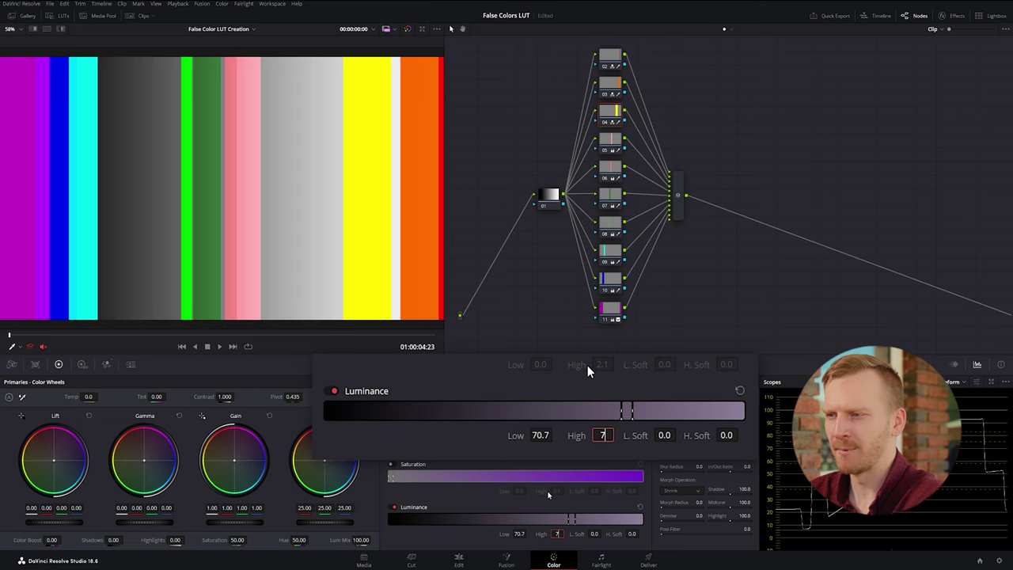
key("Return")
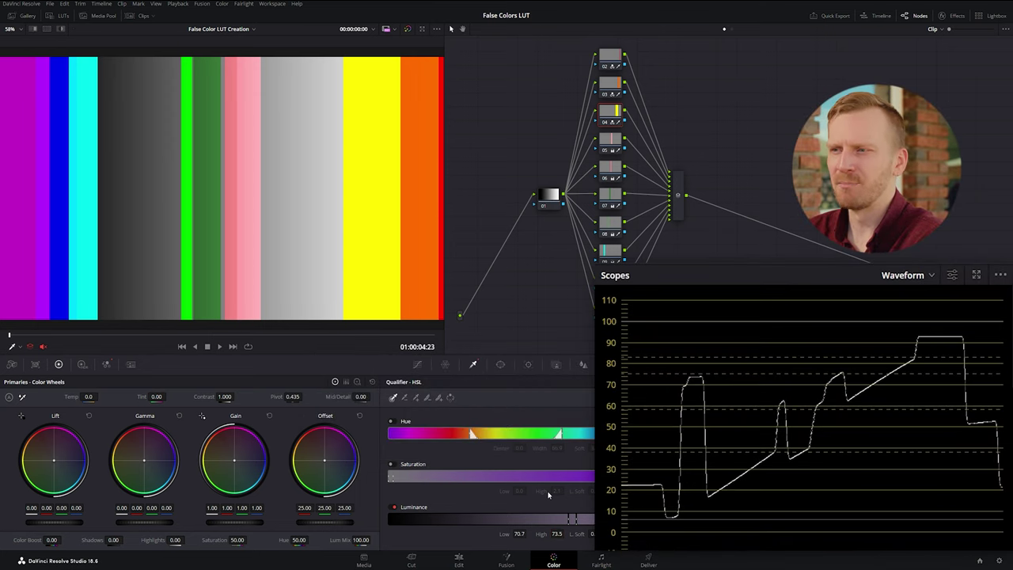
Step: Bypass all grades, grab a still of the ungraded gradient, and turn the grades back on
key("shift+d")
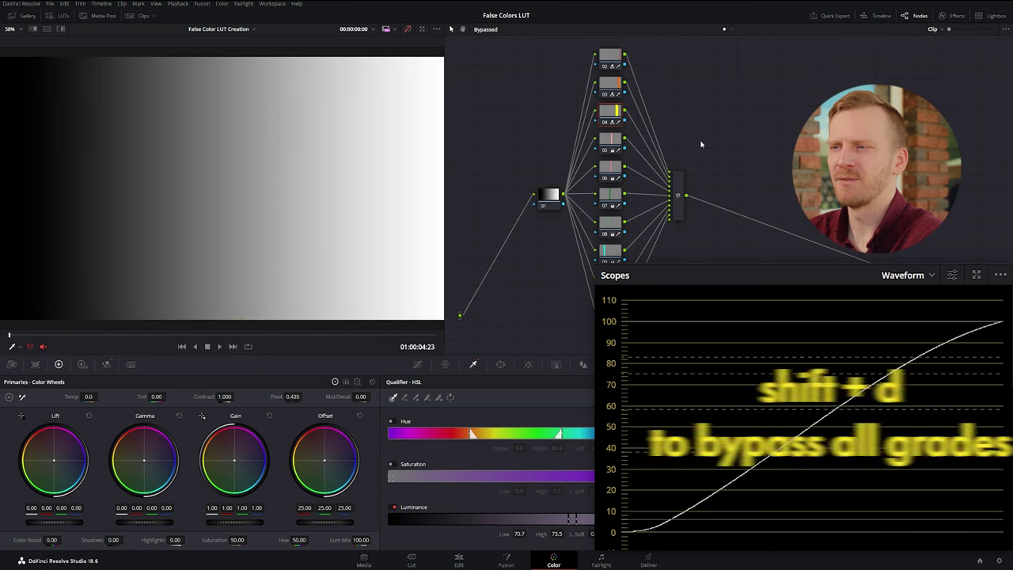
right_click(292, 156)
left_click(353, 163)
key("shift+d")
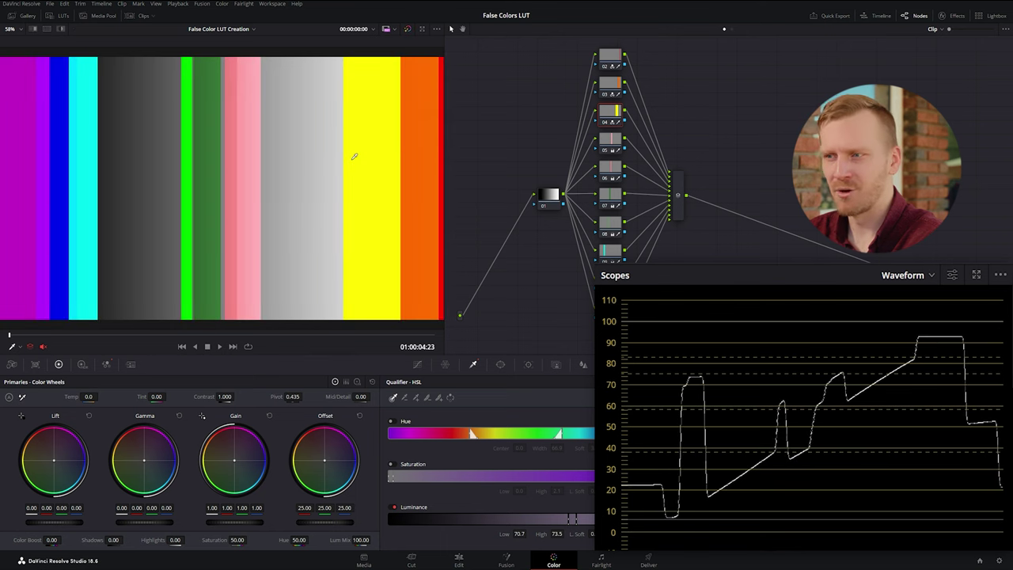
Step: Compare the ungraded still with the grade in a wipe split into upper and lower halves, and switch the viewer control back to the qualifier
left_click(24, 15)
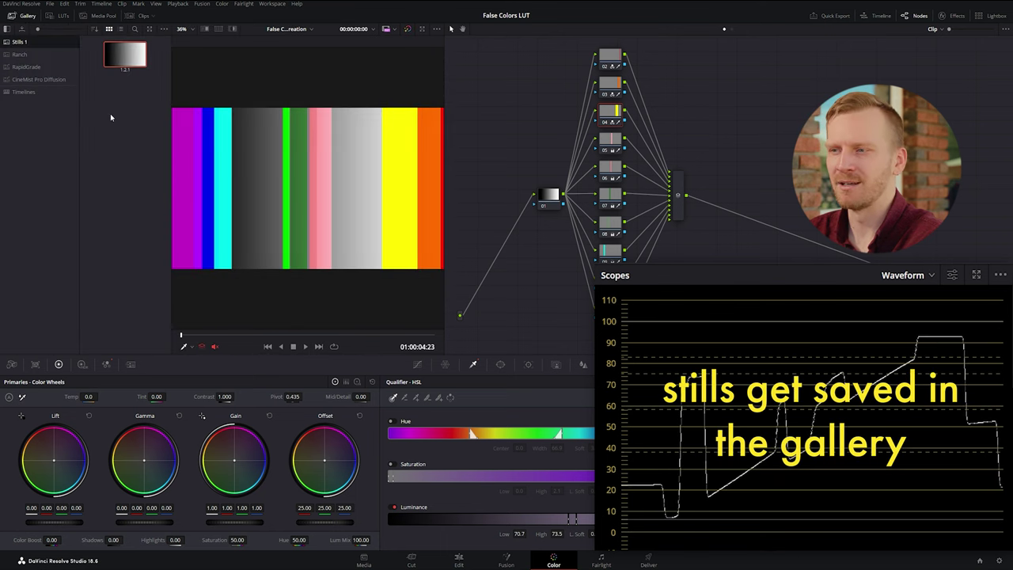
double_click(124, 54)
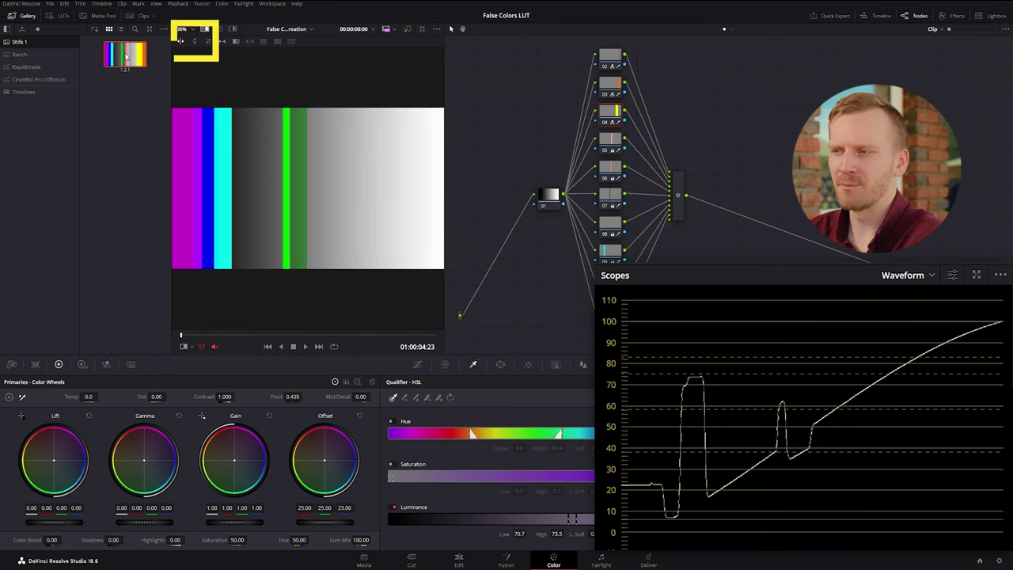
left_click(196, 42)
left_click(24, 15)
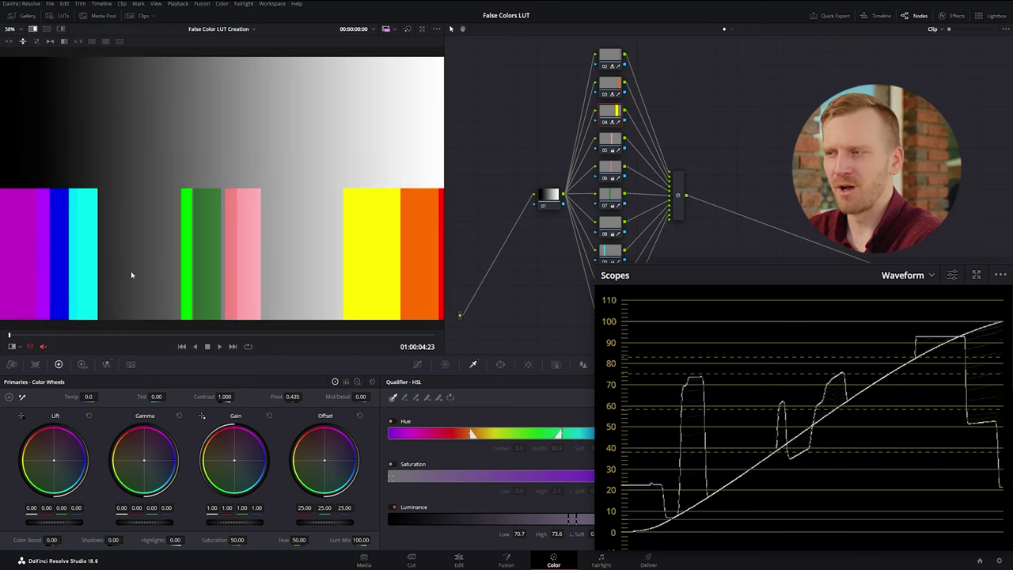
left_click(20, 346)
left_click(32, 368)
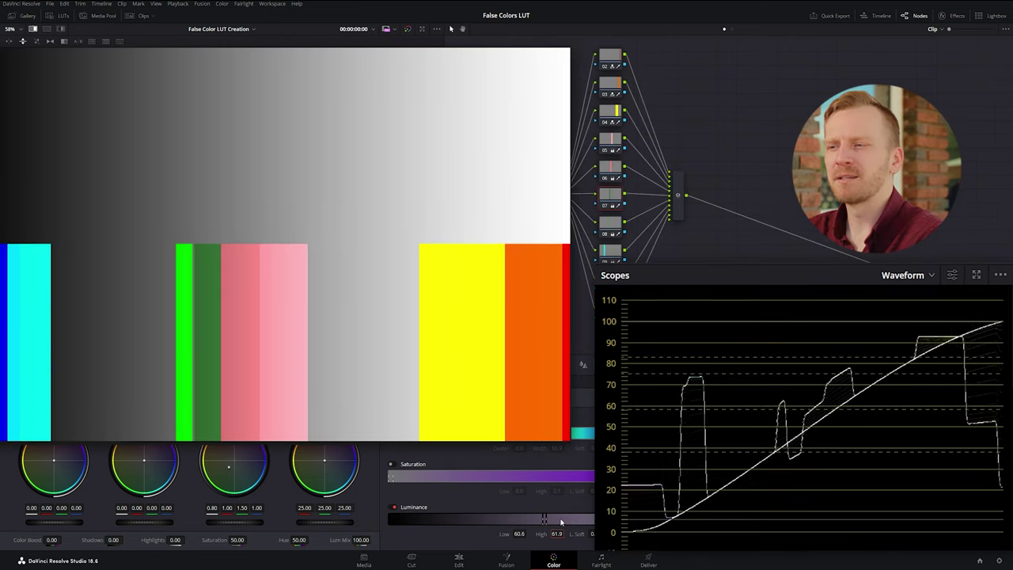
Step: Inspect the borders of the green and pink bands up close, and disable node 07 with the dark green band
scroll(262, 294, "up", 8)
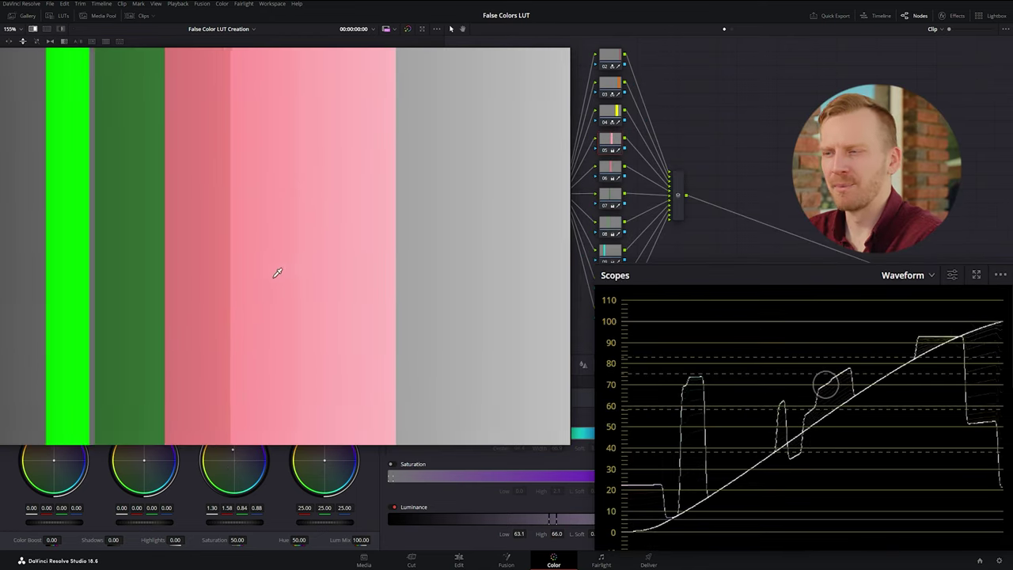
scroll(272, 303, "down", 2)
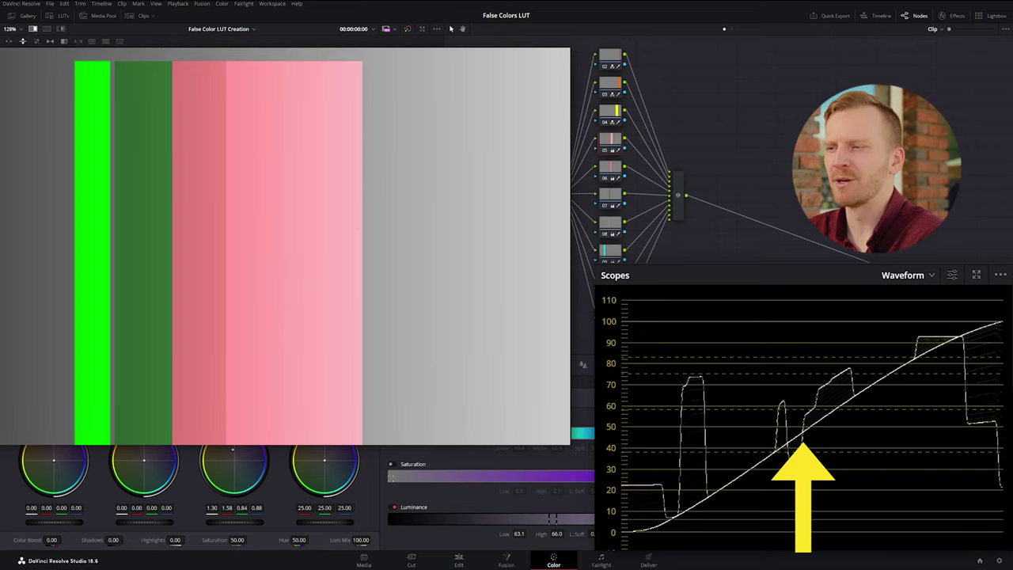
scroll(188, 228, "down", 6)
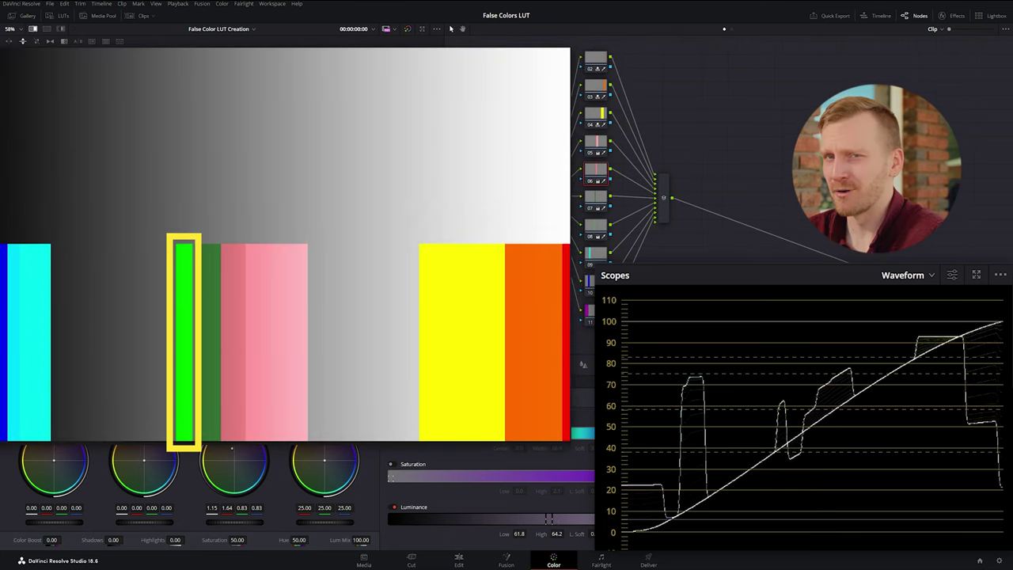
left_click(595, 198)
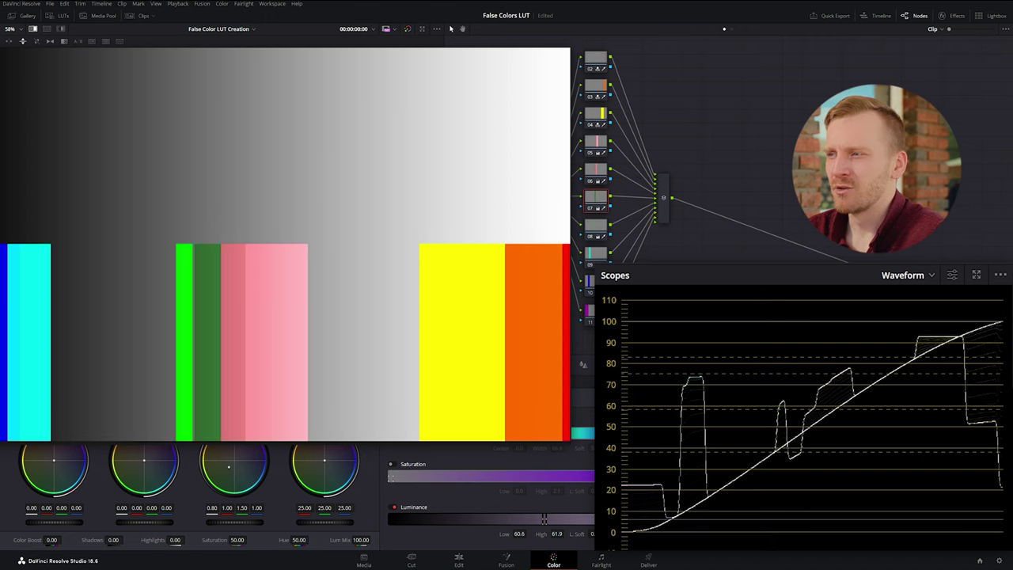
key("ctrl+d")
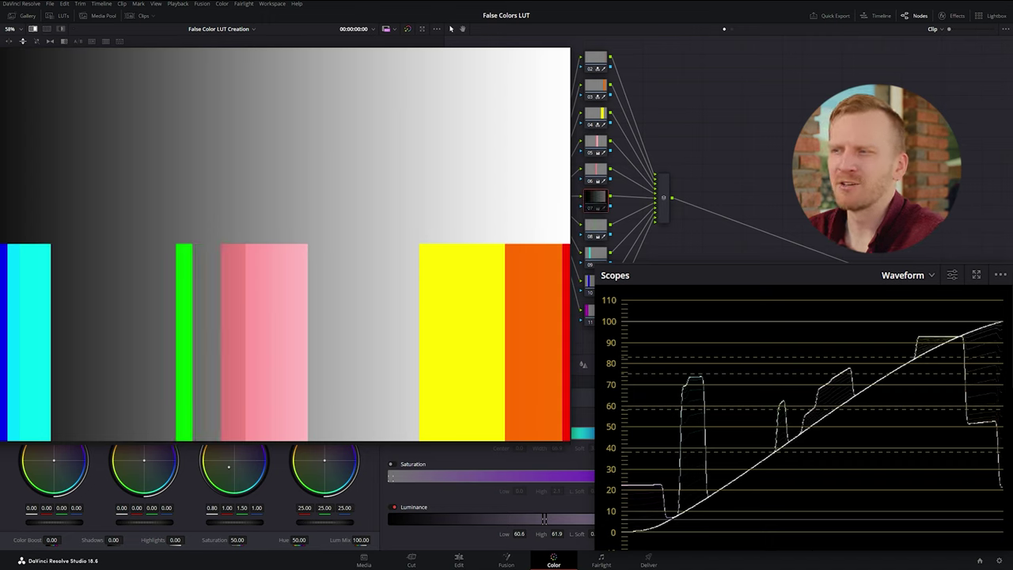
Step: Reset node 08's Gain, check its dip on an enlarged waveform, and narrow the band by setting luminance High to 60.3
left_click(605, 228)
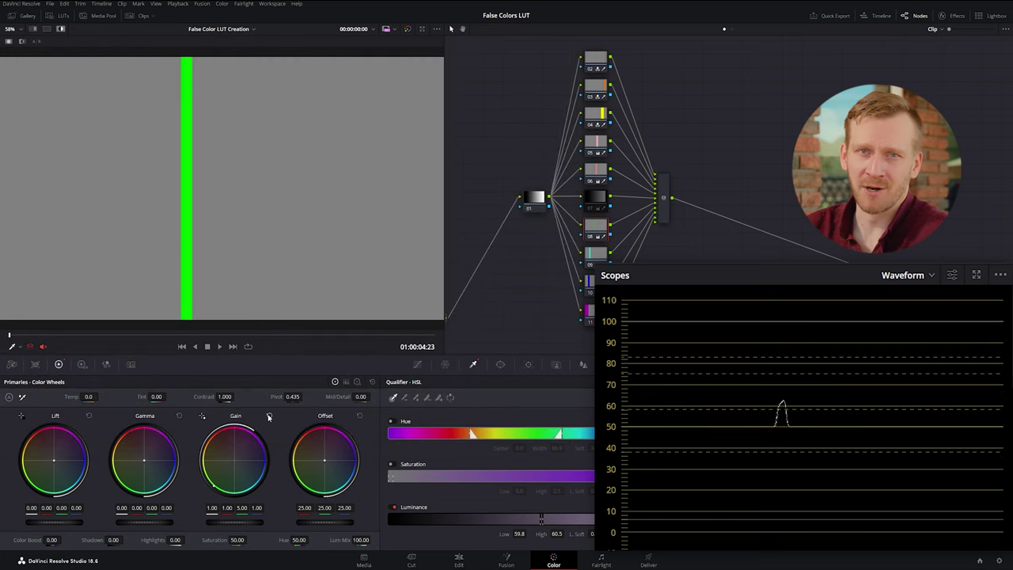
left_click(269, 417)
scroll(738, 432, "up", 5)
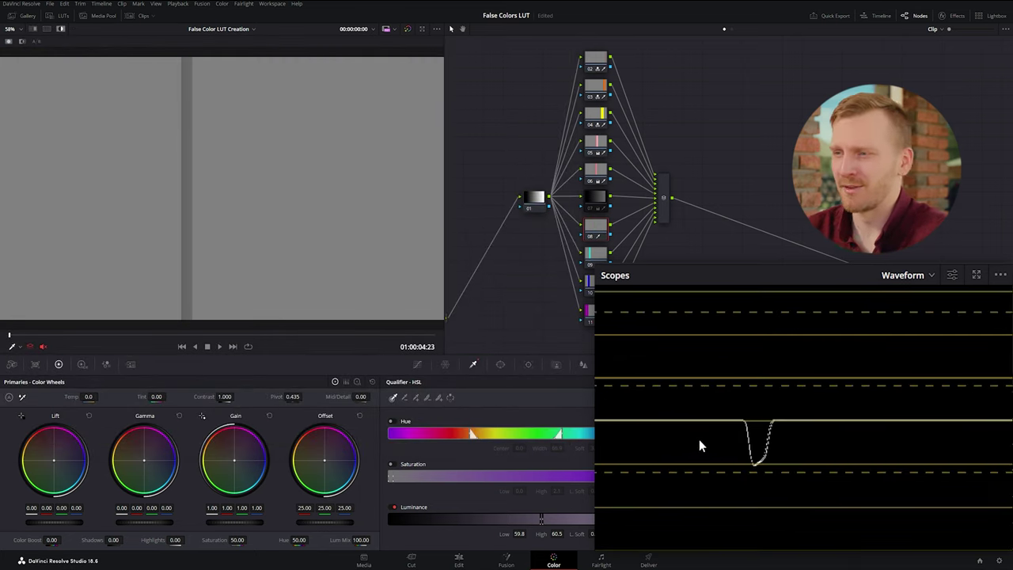
left_click_drag(699, 439, 902, 409)
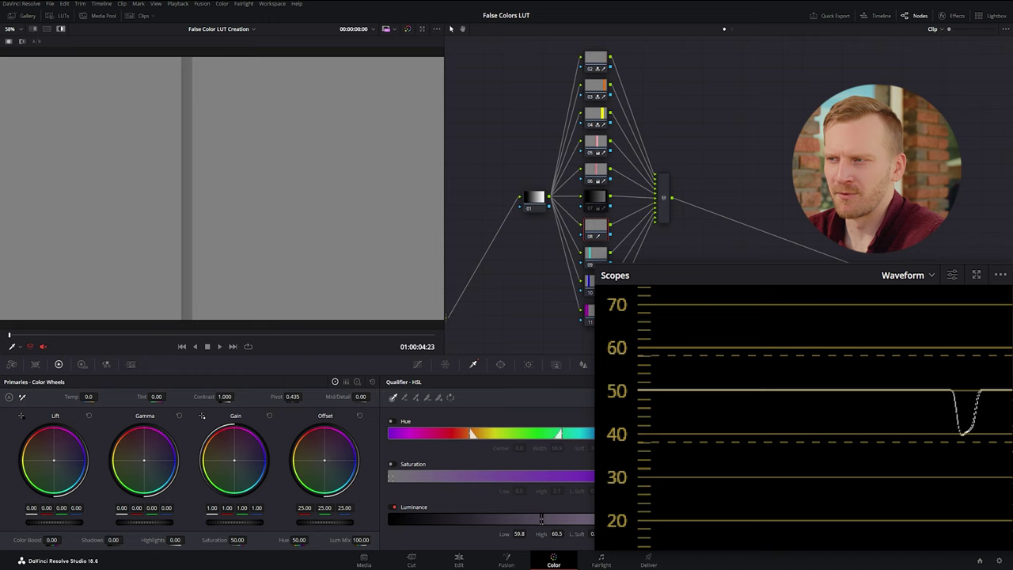
left_click_drag(566, 534, 562, 534)
Step: Set node 08's green Gain to 5 and re-enable node 07 with the dark green band
double_click(243, 508)
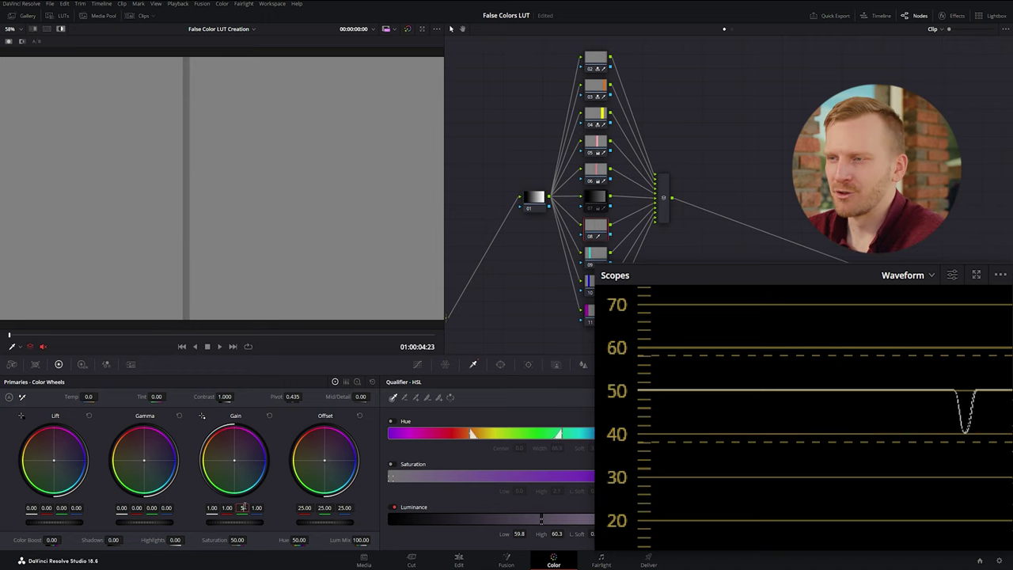
type("5")
key("Return")
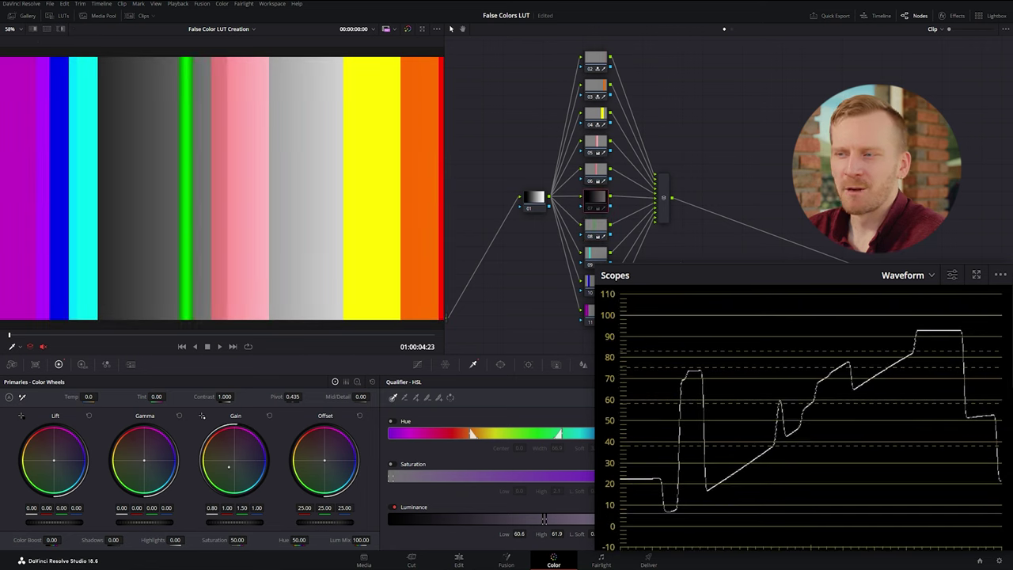
key("ctrl+d")
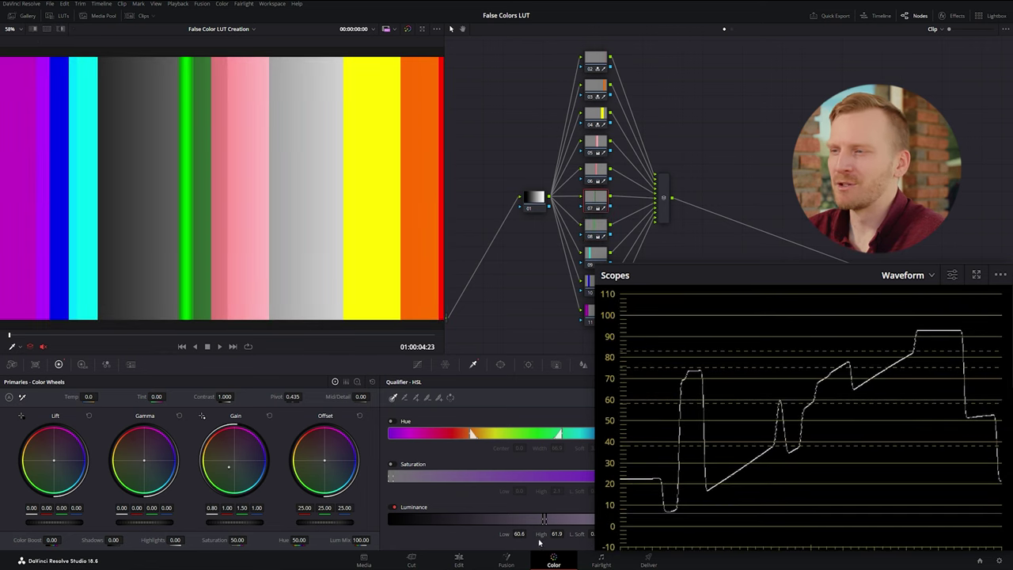
left_click_drag(528, 534, 529, 534)
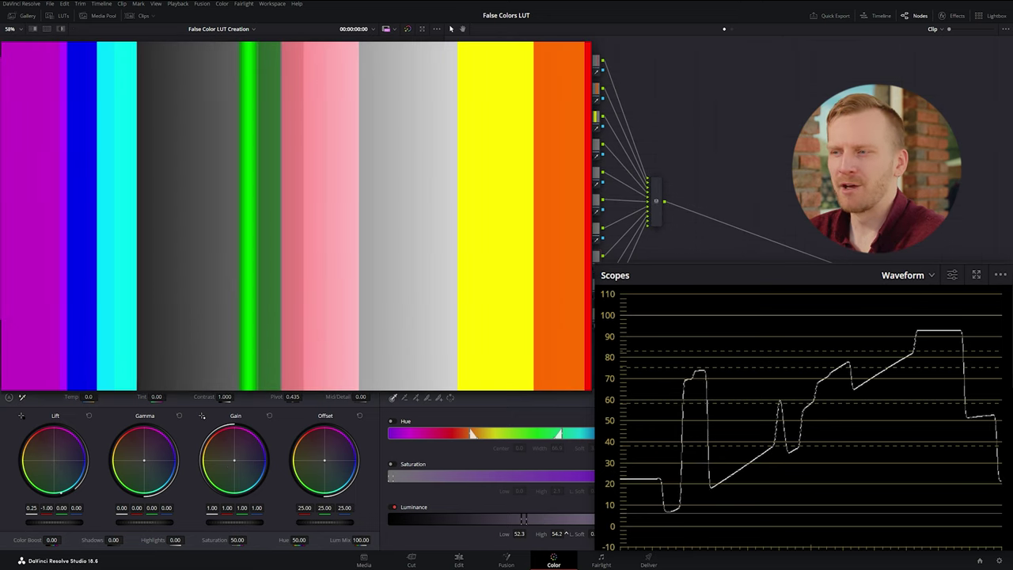
Step: Refine the edges of the cyan band by setting its node's luminance Low to 52.2 and High to 54.5
left_click(559, 534)
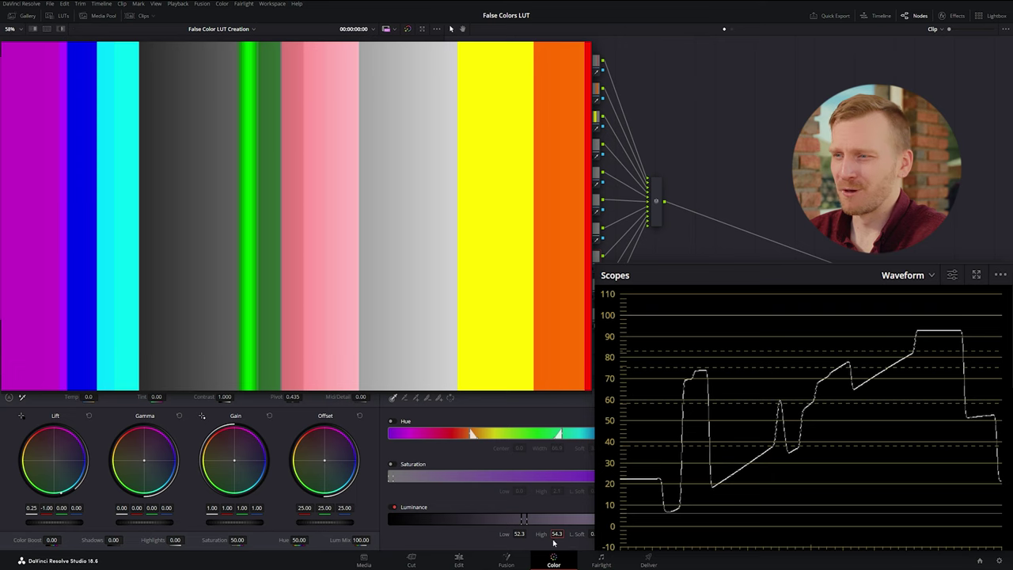
left_click_drag(526, 533, 528, 534)
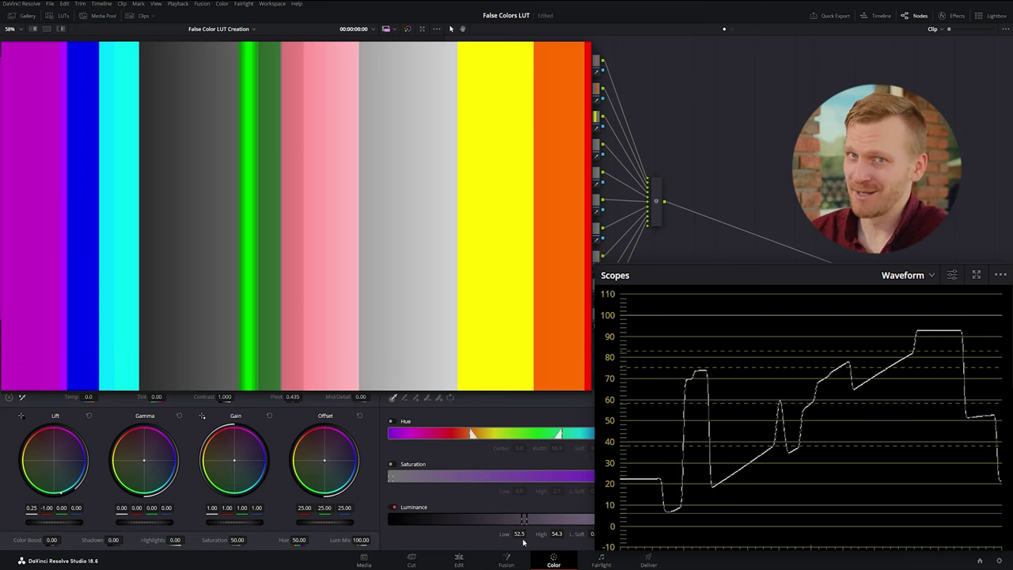
left_click_drag(529, 534, 527, 534)
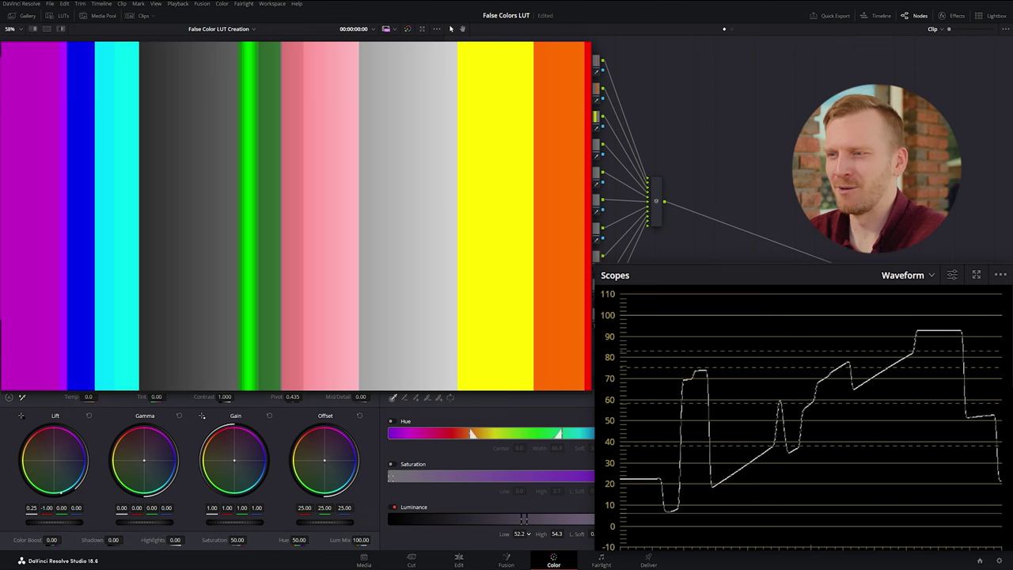
double_click(522, 534)
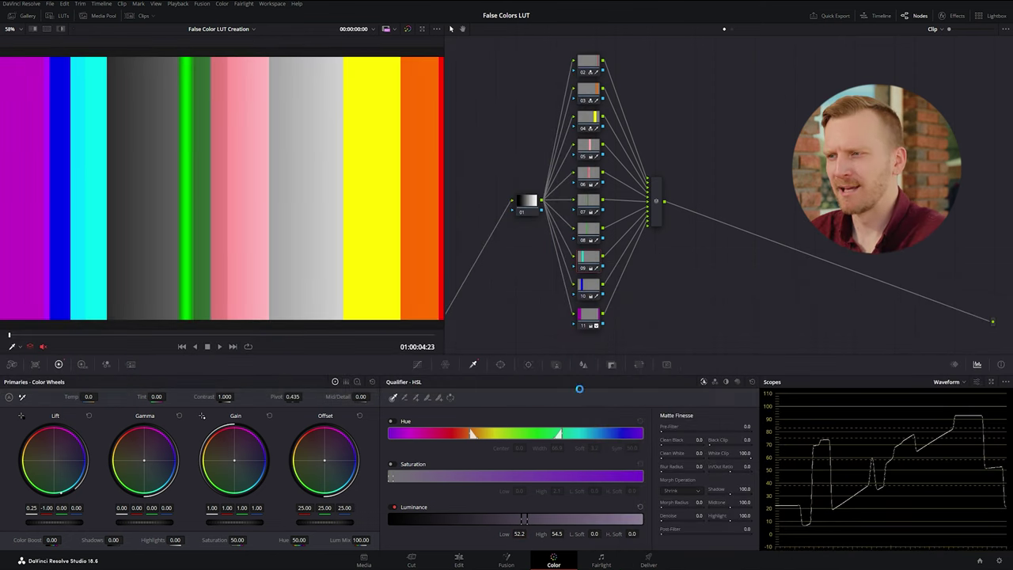
Step: Desaturate the image ahead of the parallel color nodes by setting node 01's Saturation to 0
left_click(588, 285)
left_click(588, 315)
left_click(525, 207)
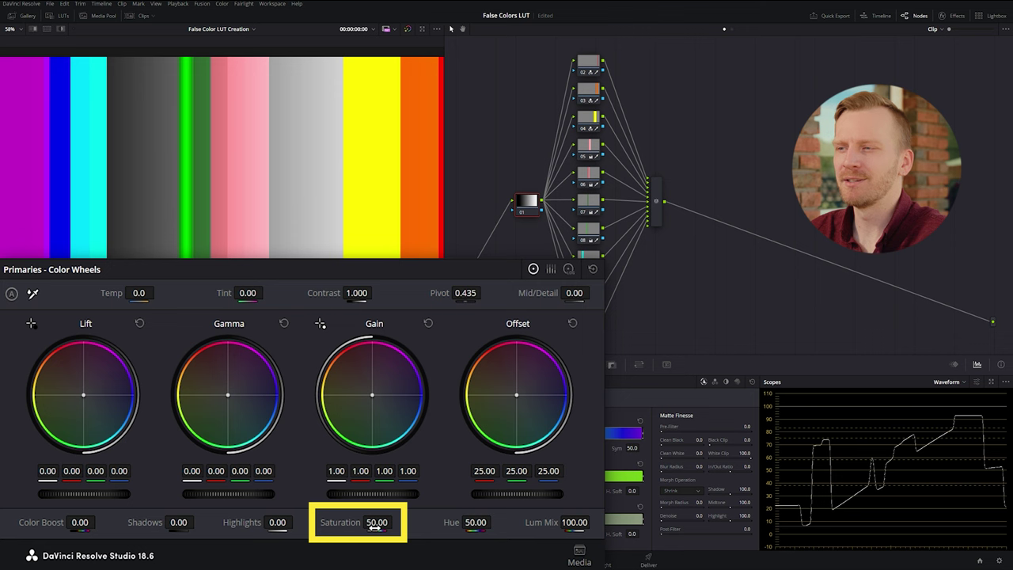
double_click(376, 523)
type("0")
key("Return")
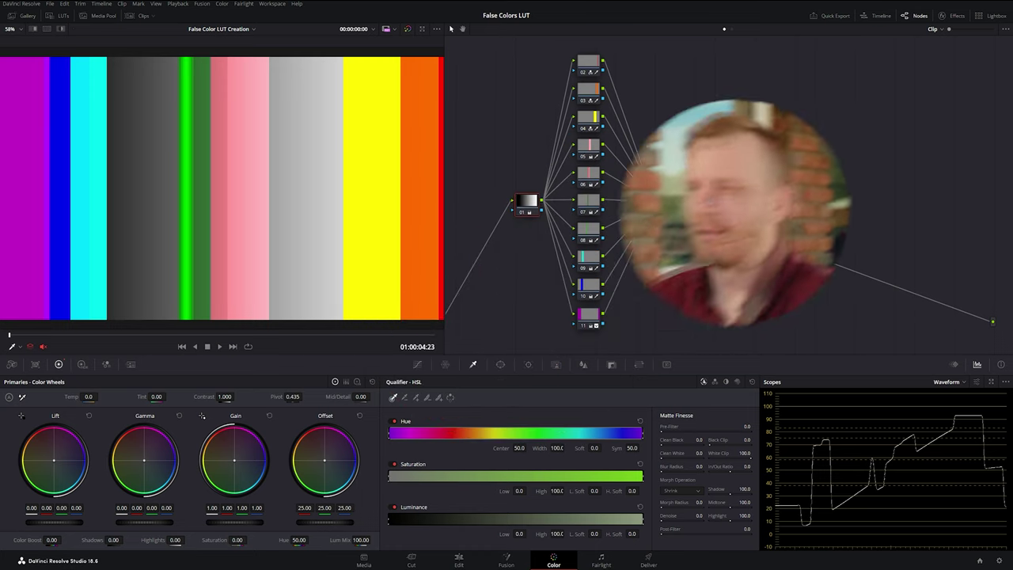
Step: Generate a 65 Point Cube LUT from the second clip's grade and save it as "False Colors LUT"
left_click(134, 18)
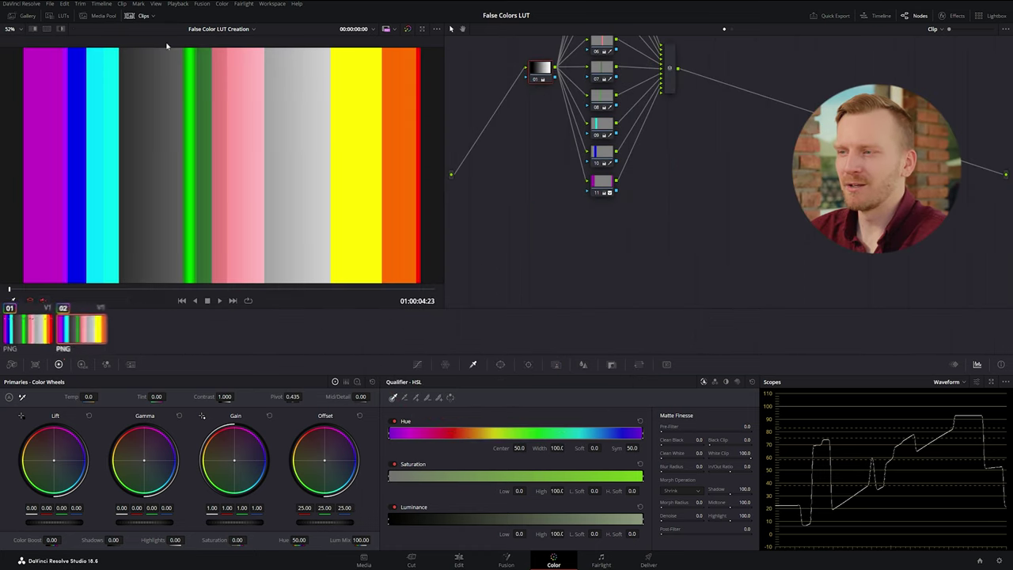
right_click(84, 320)
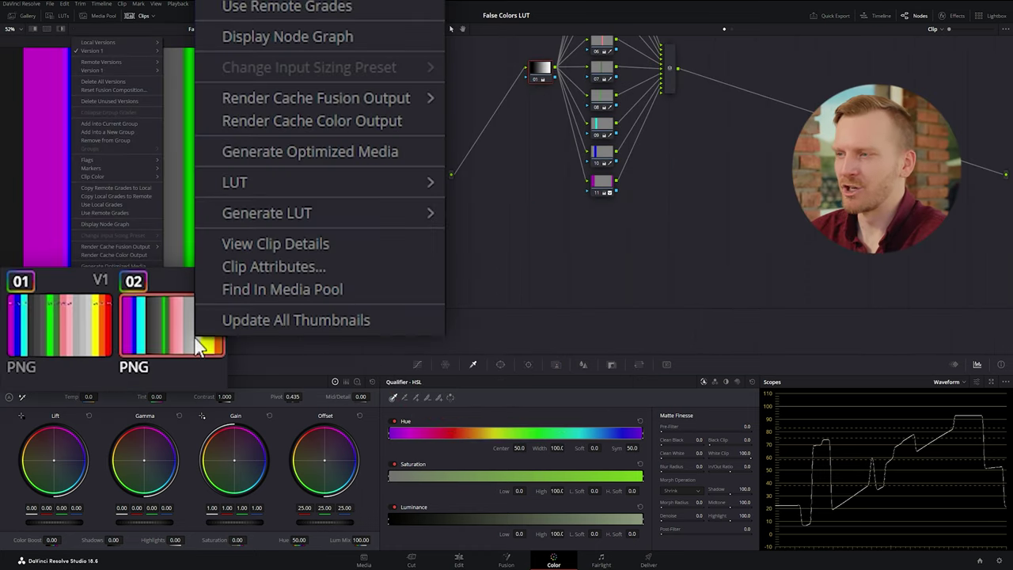
mouse_move(383, 218)
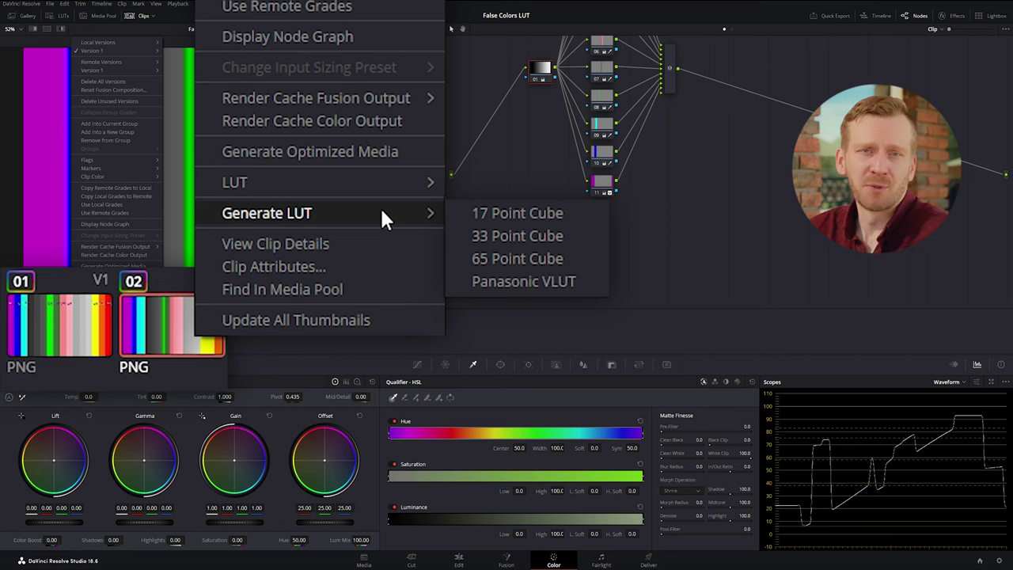
left_click(192, 307)
type("Fa")
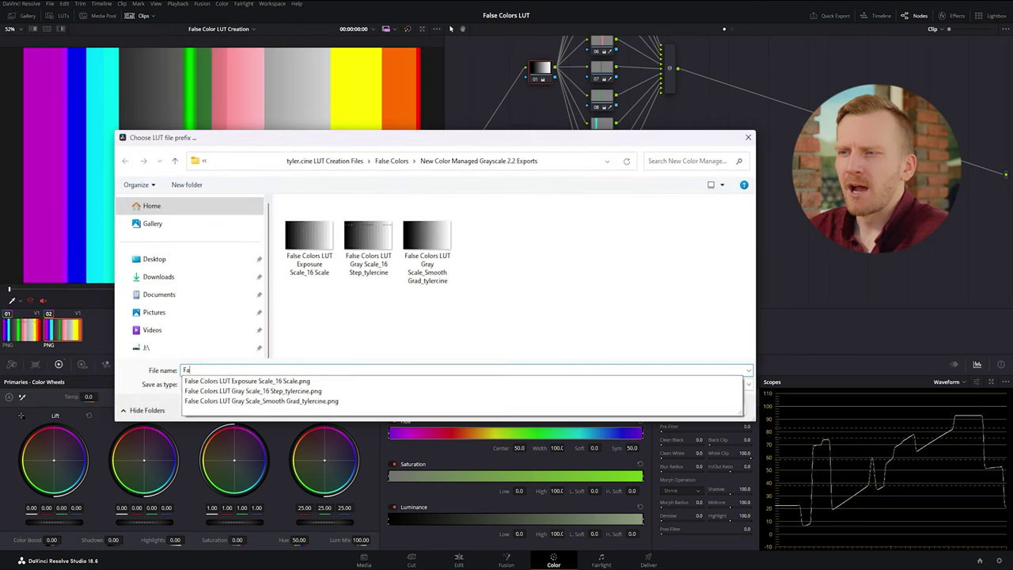
type("lse Colors LUT")
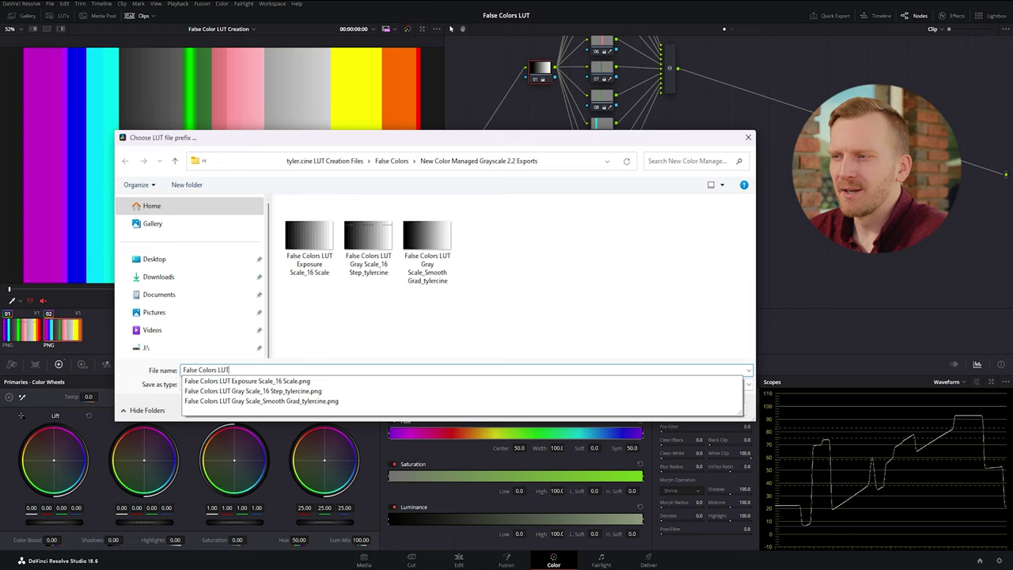
key("Return")
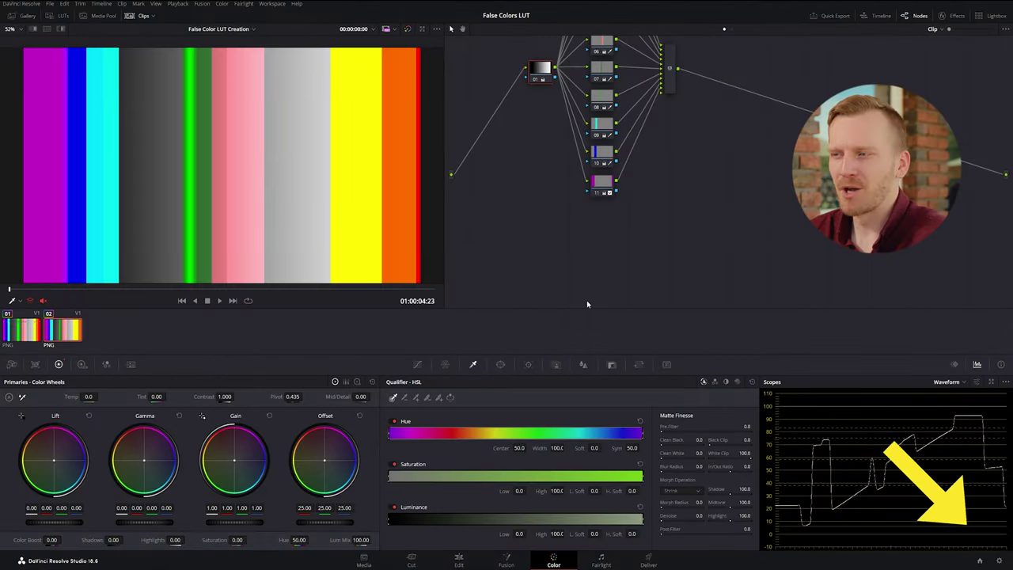
Step: Copy the false color .cube file into a custom subfolder of the project's LUT folder and update the lookup table lists
left_click(1001, 560)
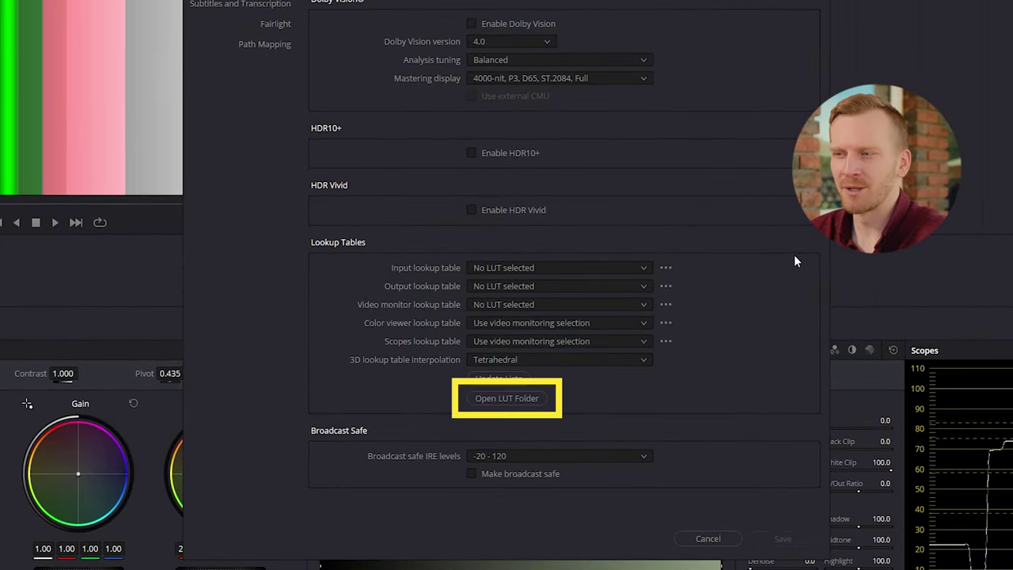
left_click(506, 398)
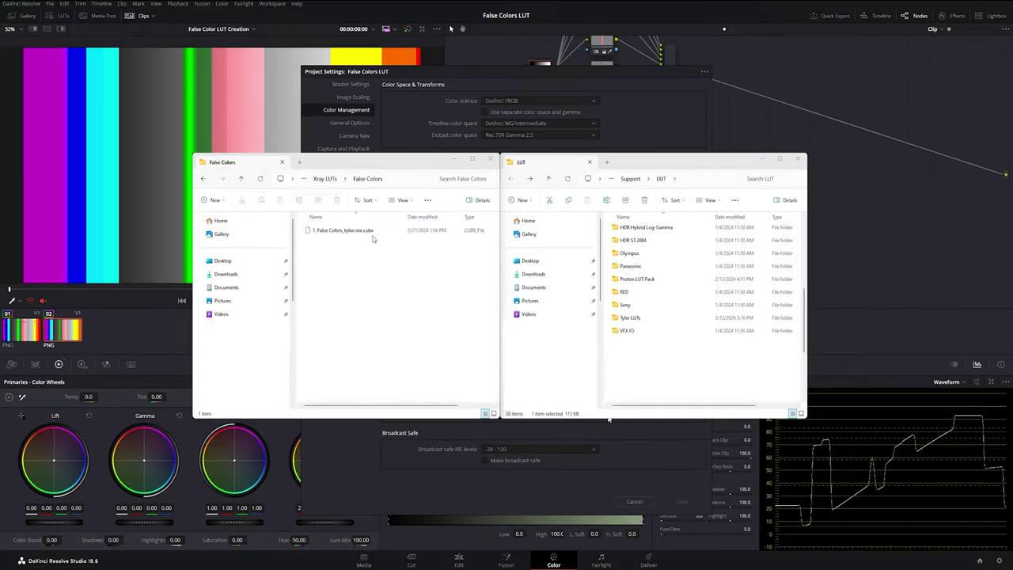
left_click_drag(342, 229, 668, 322)
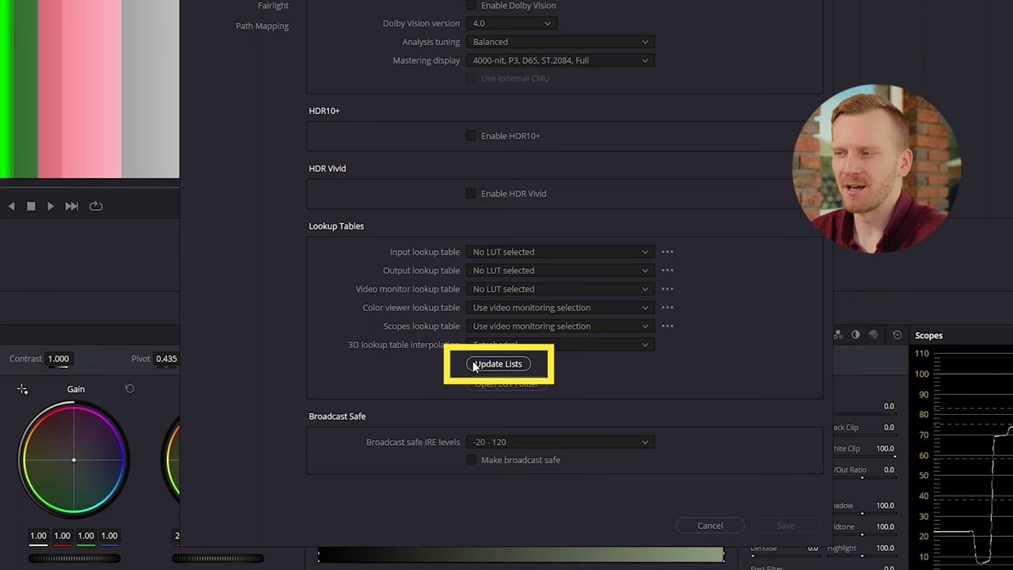
left_click(475, 365)
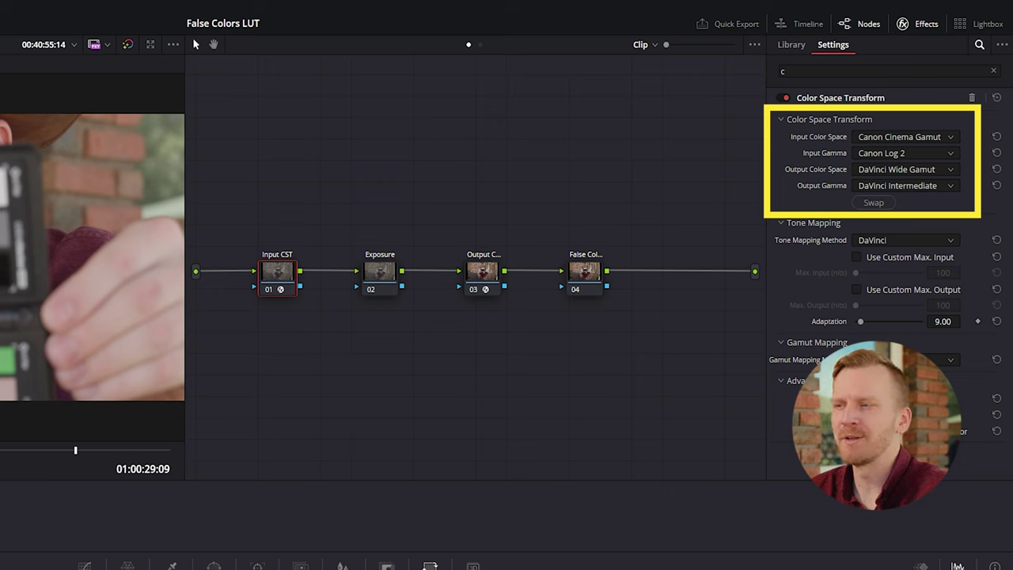
Step: Review the output Color Space Transform node, apply False Colors LUT_v1 to the last node 04, and toggle the selected node
left_click(490, 276)
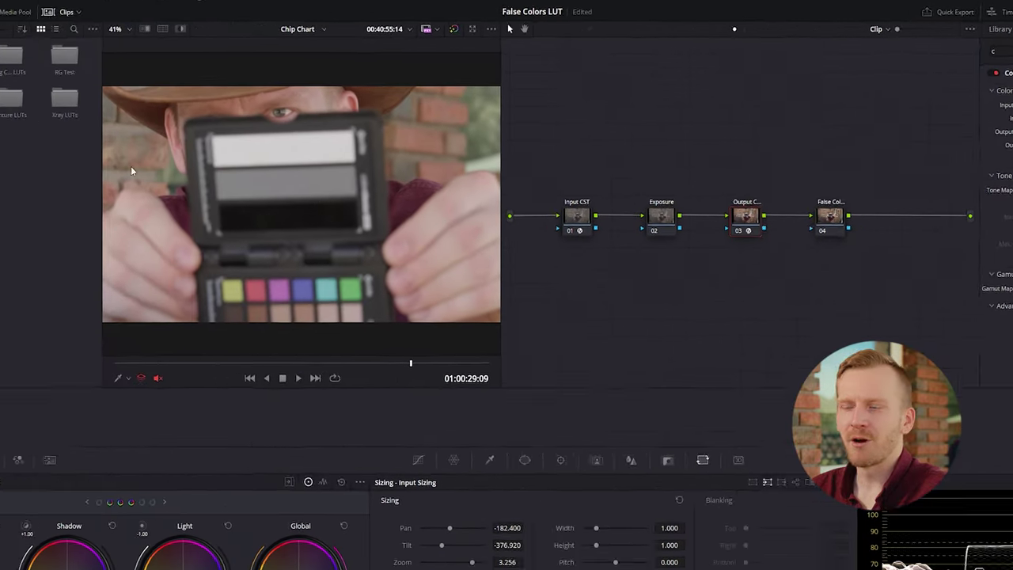
mouse_move(36, 53)
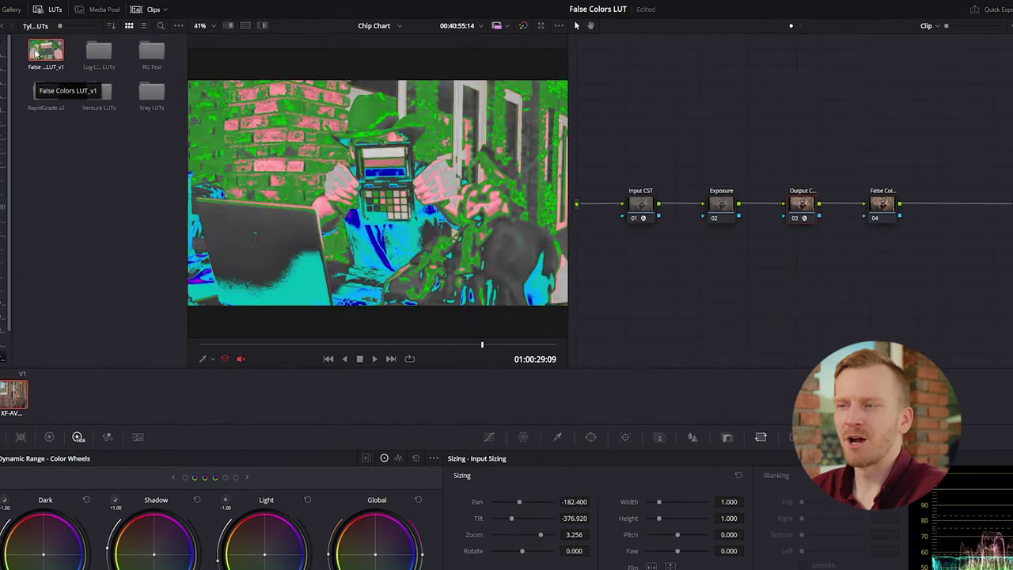
left_click_drag(35, 54, 884, 208)
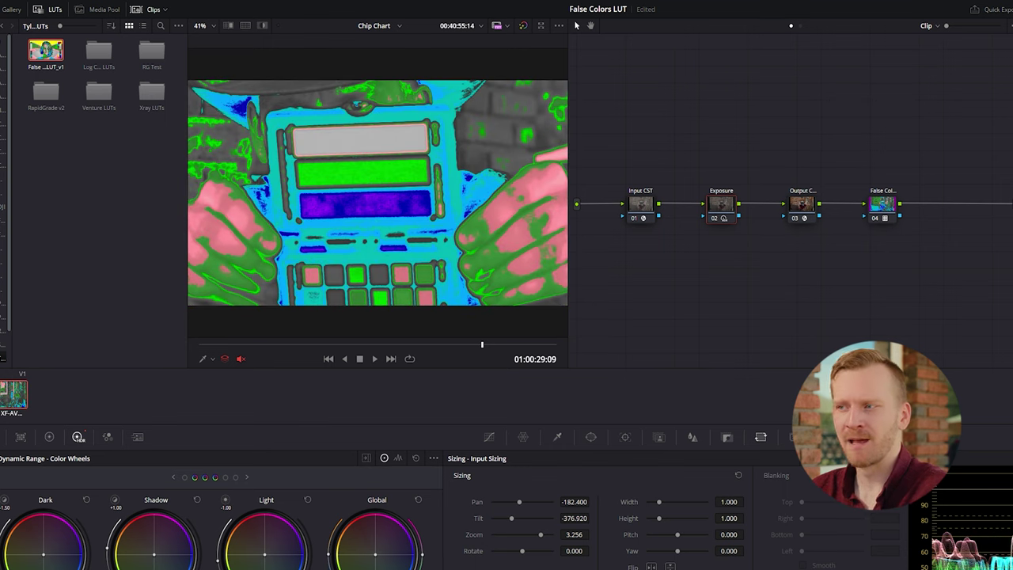
key("ctrl+d")
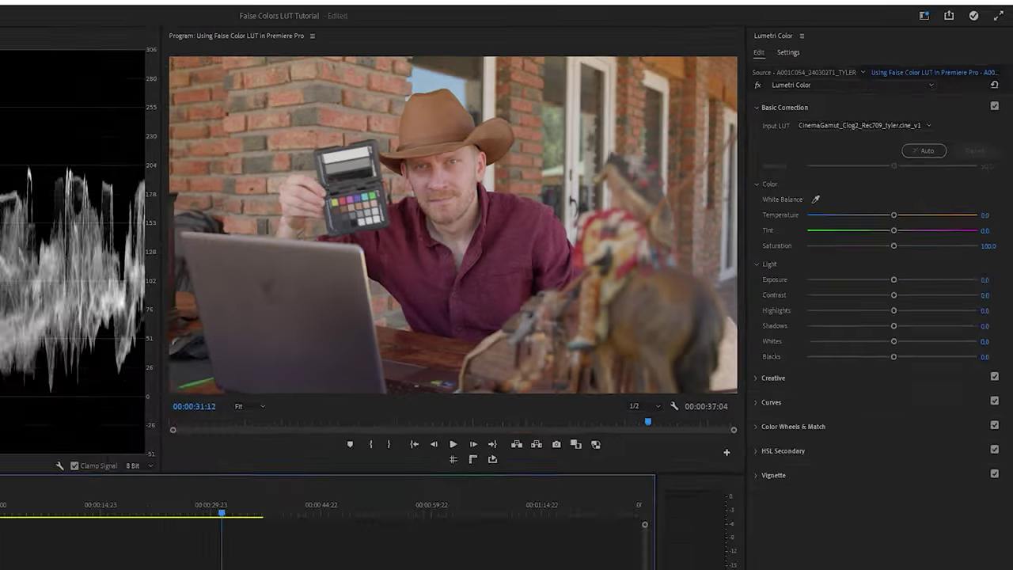
Step: In Premiere Pro, create an adjustment layer with the default video settings and place it above the clip at the playhead
left_click(153, 553)
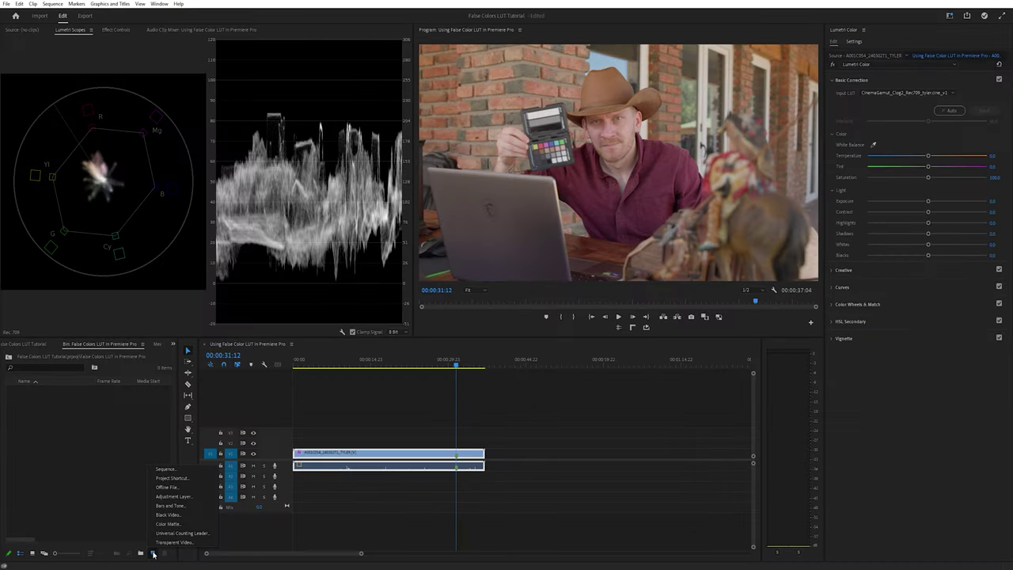
left_click(199, 497)
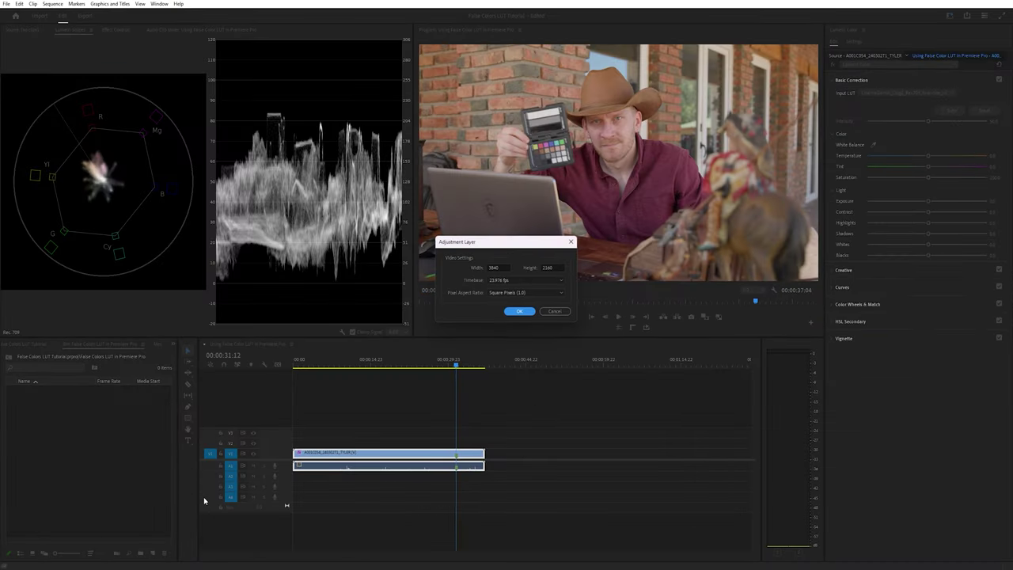
left_click(520, 311)
left_click_drag(64, 390, 457, 444)
Step: Load "1. False Colors_tylercine.cube" as the adjustment layer's Input LUT in Lumetri Color
left_click(903, 93)
left_click(879, 110)
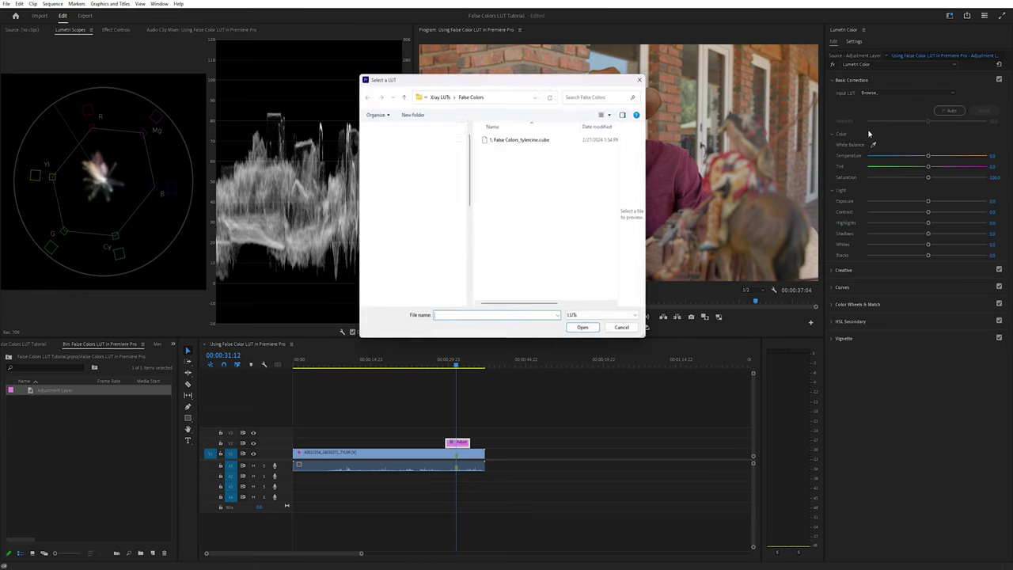
left_click(536, 140)
left_click(582, 330)
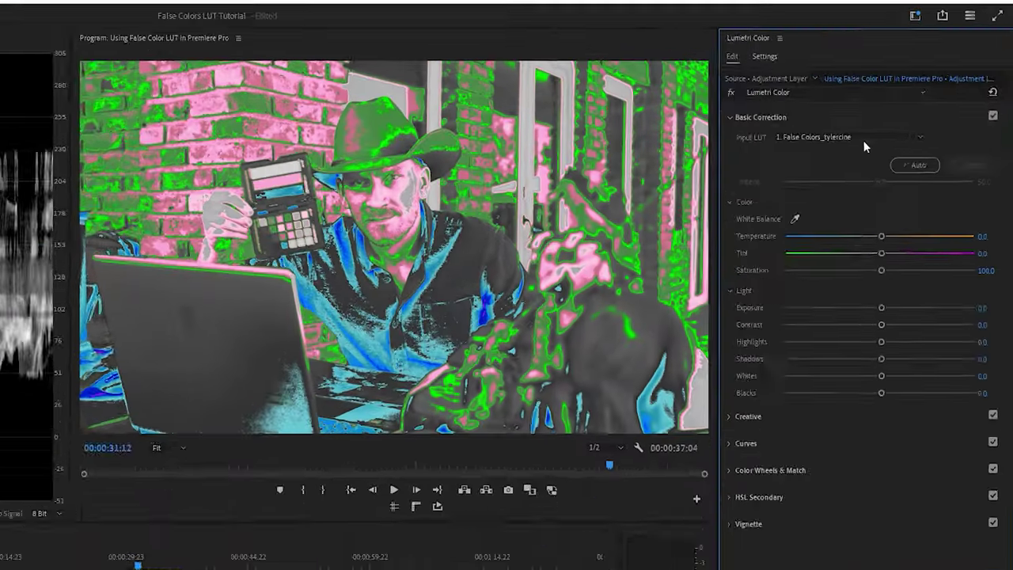
left_click(934, 94)
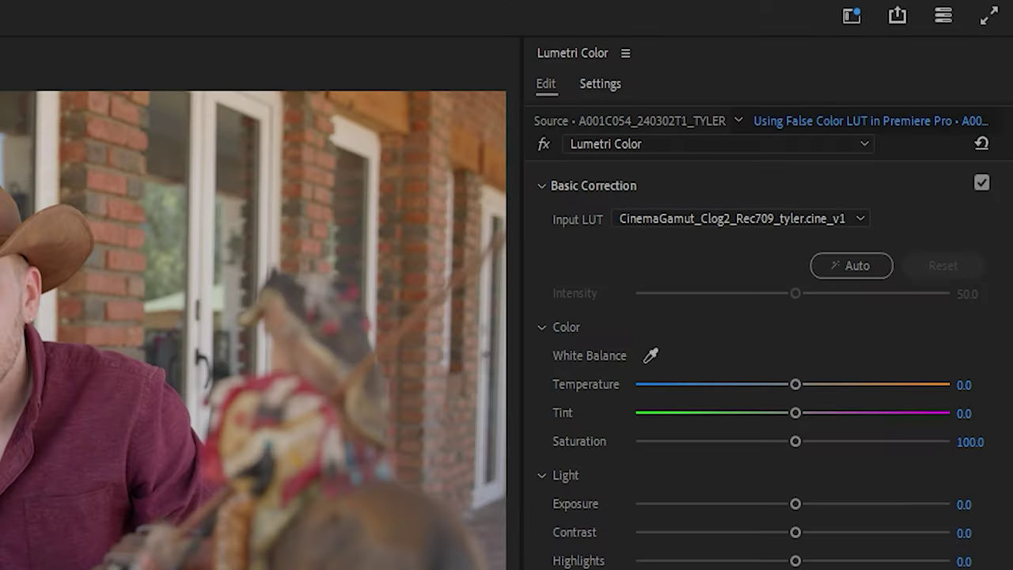
Step: Add a second Lumetri Color effect to the source clip and choose an Input LUT for it
left_click(844, 143)
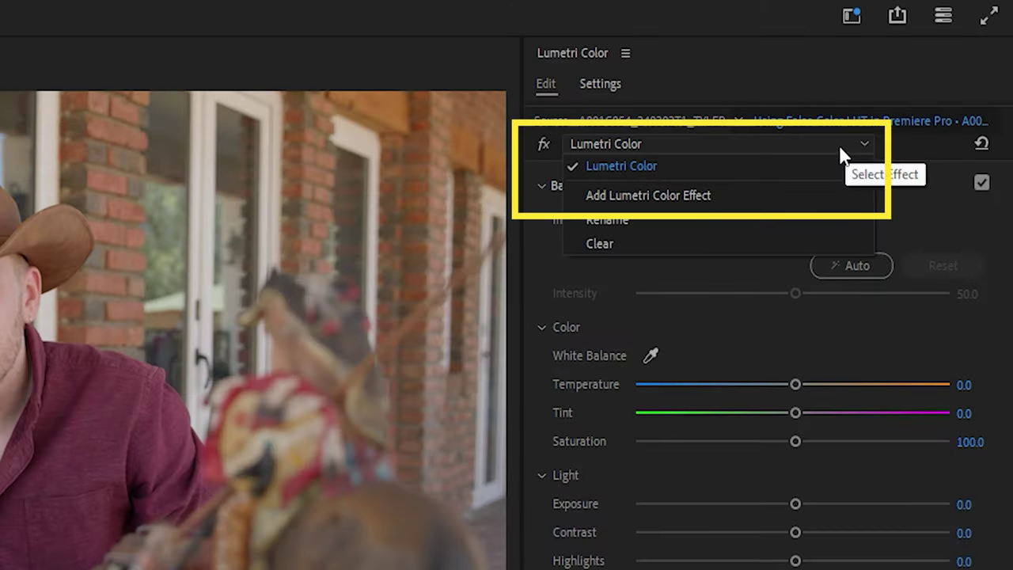
left_click(800, 190)
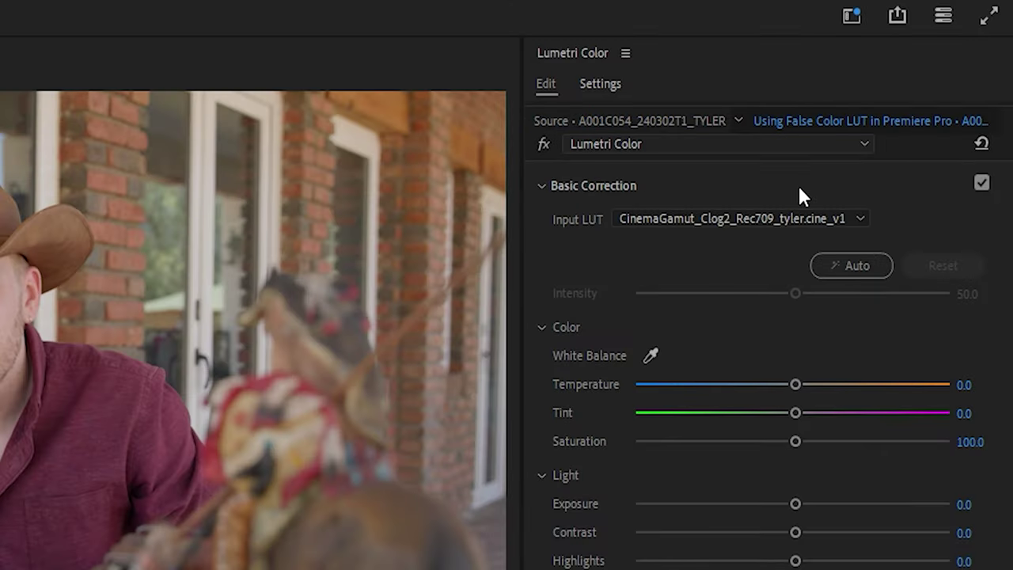
left_click(774, 217)
left_click(784, 318)
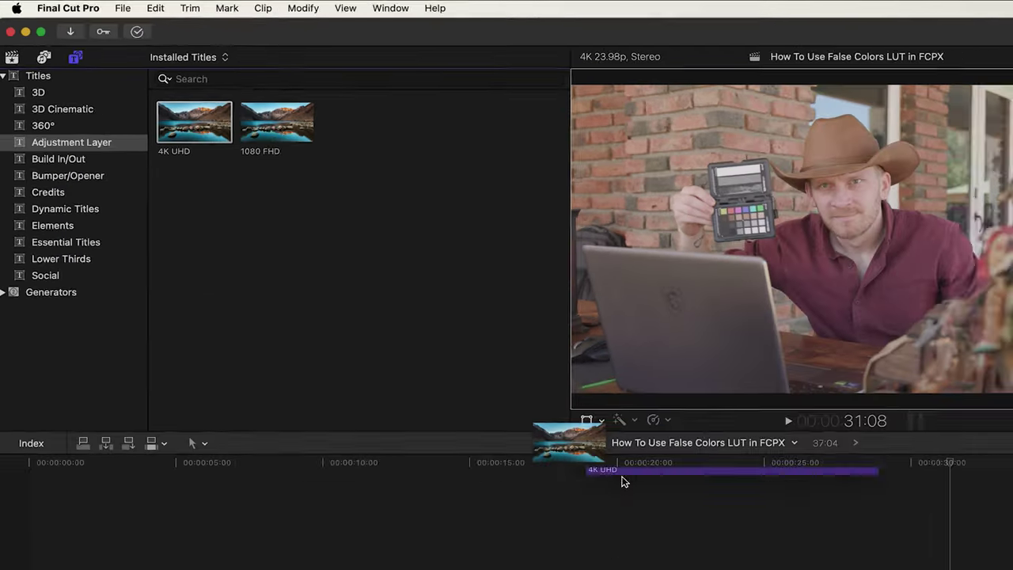
Step: In Final Cut Pro, place the 4K UHD adjustment layer above the clip in the timeline and apply the Custom LUT effect to it
left_click_drag(622, 480, 564, 415)
left_click(879, 563)
type("cu")
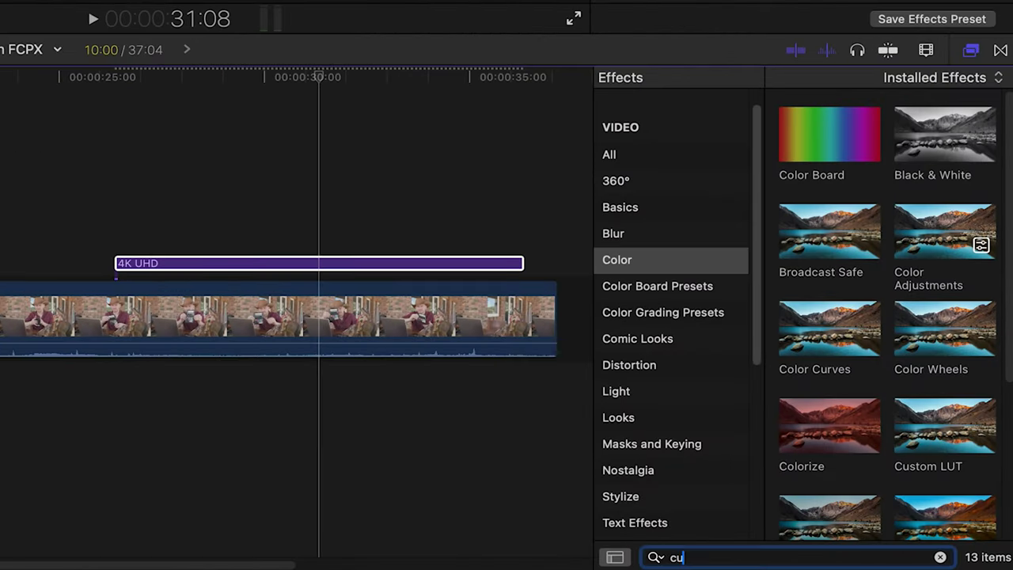
type("stom LUT")
left_click_drag(829, 135, 439, 263)
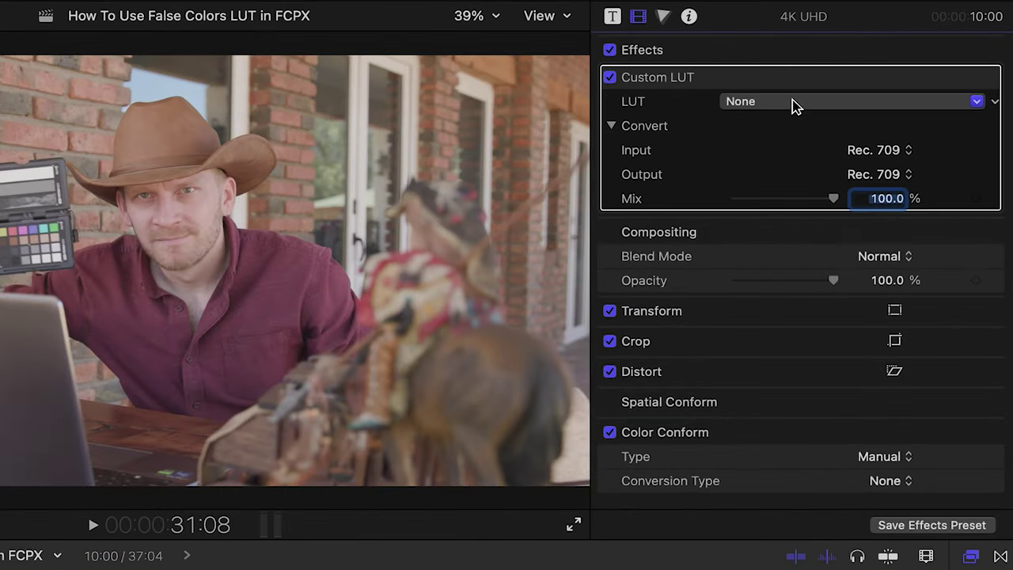
Step: Load "1. False Colors_tylercine.cube" as the LUT of the adjustment layer's Custom LUT effect
left_click(794, 106)
left_click(824, 212)
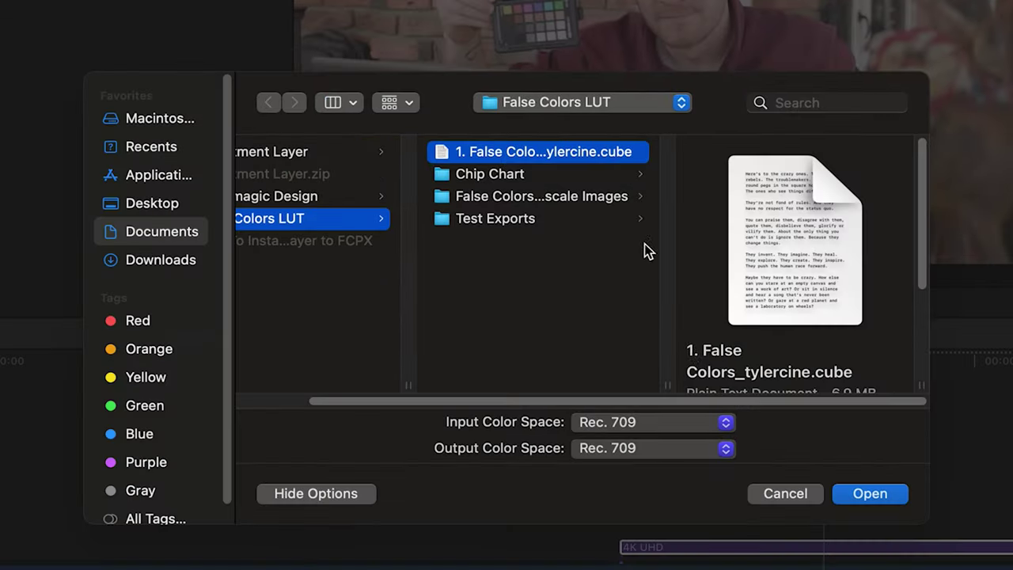
left_click(857, 495)
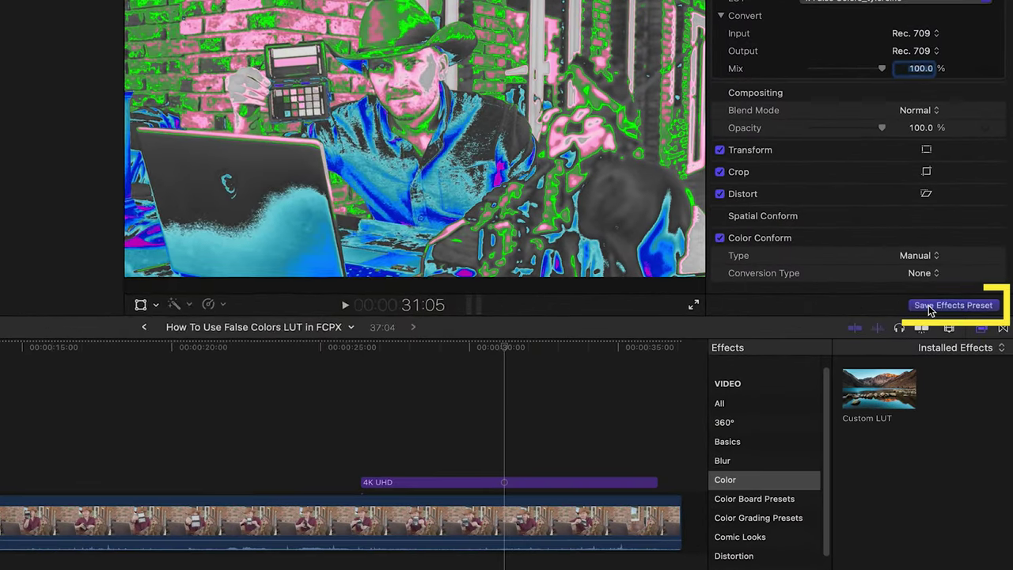
Step: Create a video effects preset named "False Colors" in the Color category from the adjustment layer's Custom LUT
left_click(942, 306)
type("False Colors")
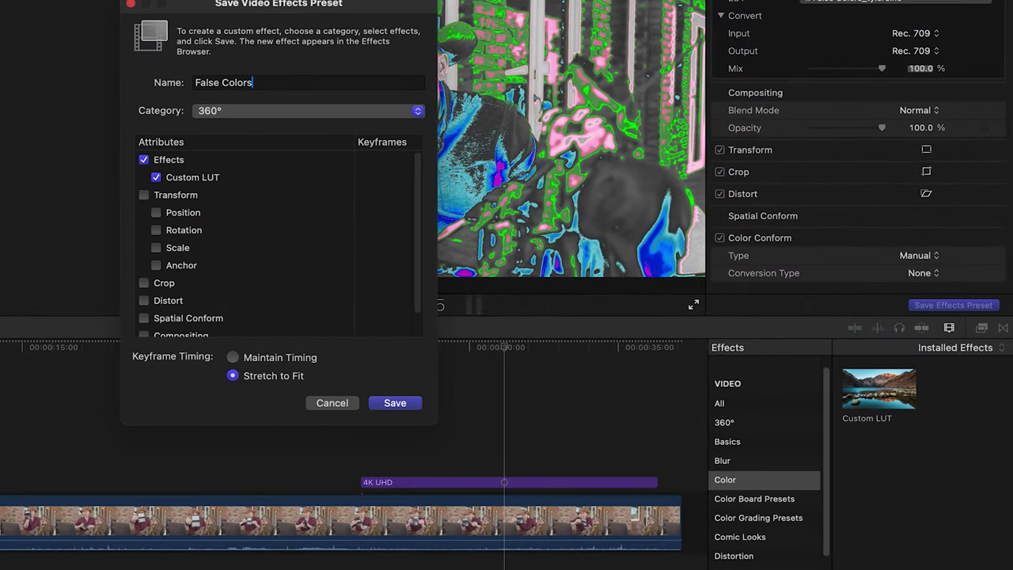
left_click(309, 111)
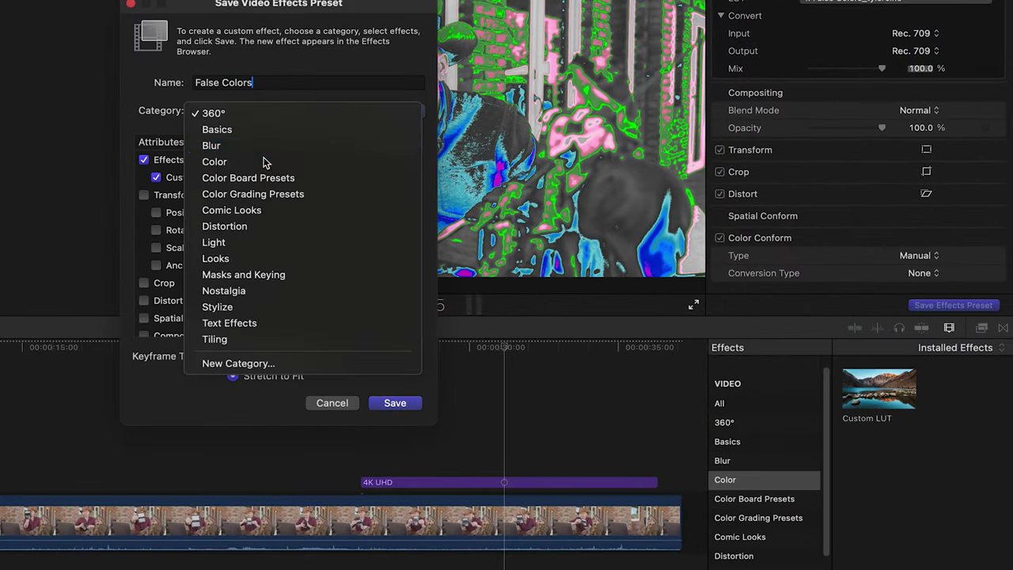
left_click(264, 161)
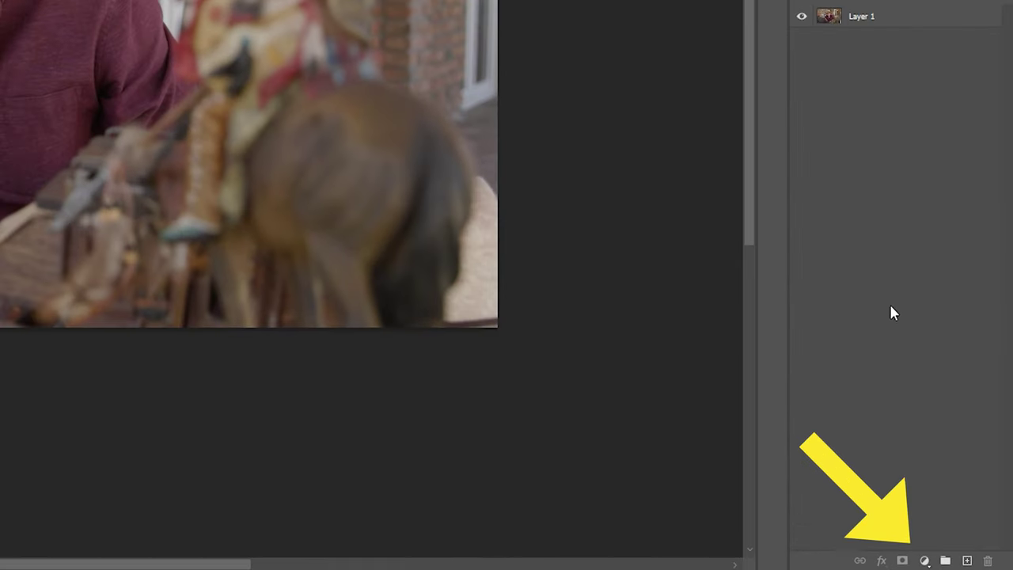
Step: In Photoshop, add a Color Lookup adjustment layer above Layer 1 and choose "1. False Colors_tylercine.cube" as its 3DLUT file
left_click(925, 561)
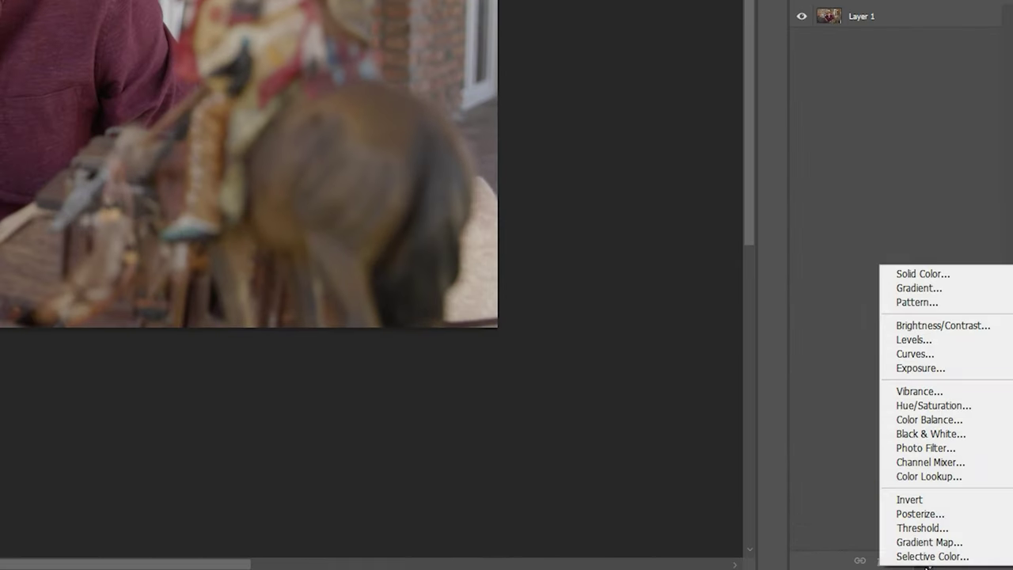
left_click(981, 478)
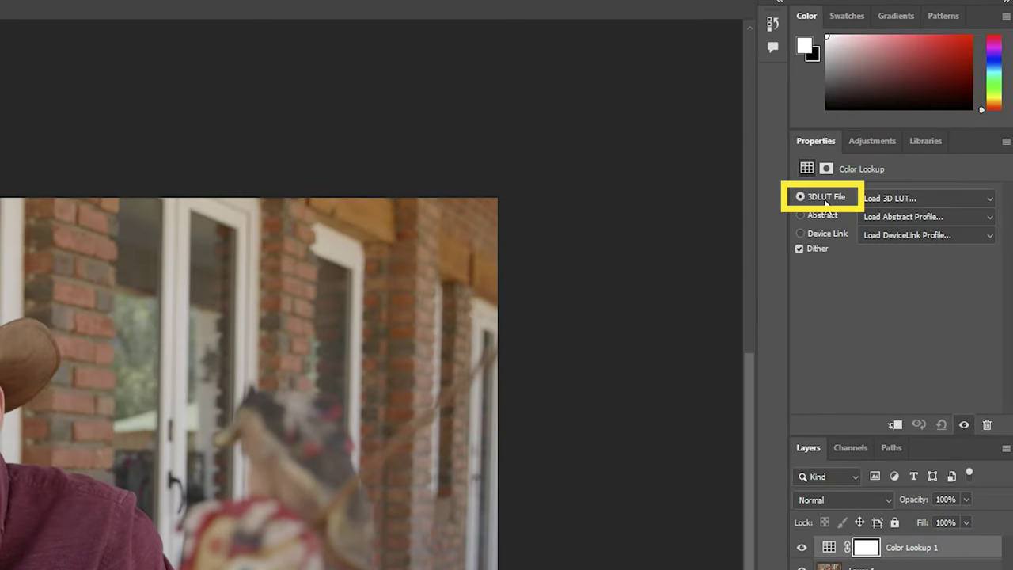
left_click(828, 202)
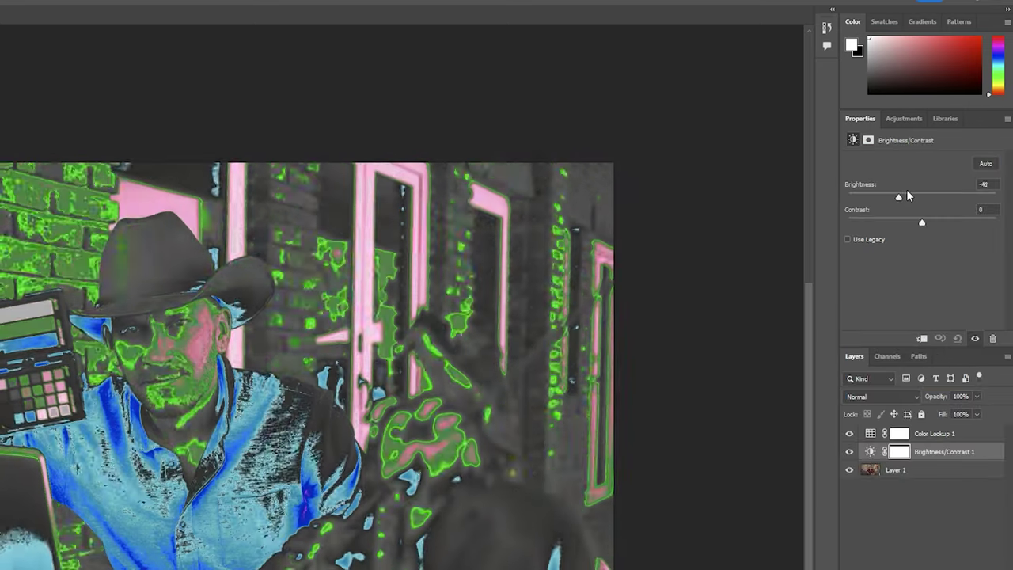
Step: Test the Brightness/Contrast 1 layer at a brightness of about -46 below Color Lookup 1 and at 55 above it
left_click_drag(926, 196, 897, 194)
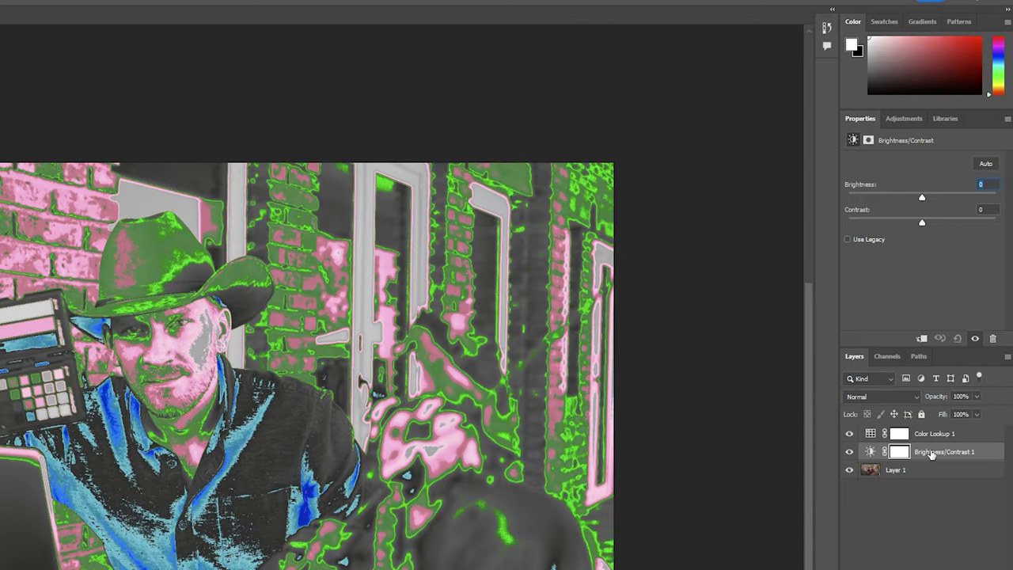
left_click_drag(931, 452, 932, 433)
mouse_move(923, 197)
left_mouse_down()
mouse_move(855, 198)
mouse_move(922, 204)
left_mouse_up()
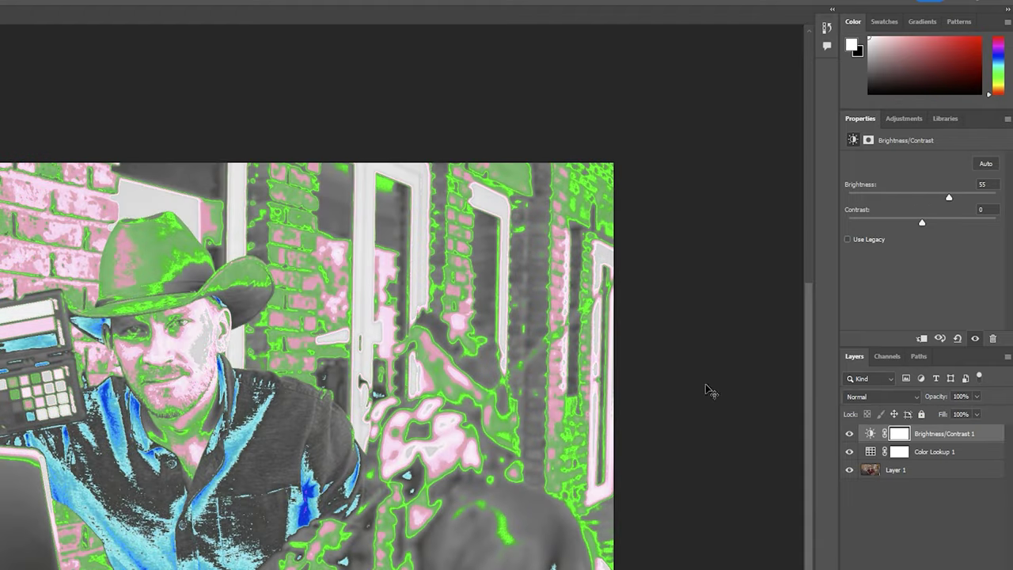